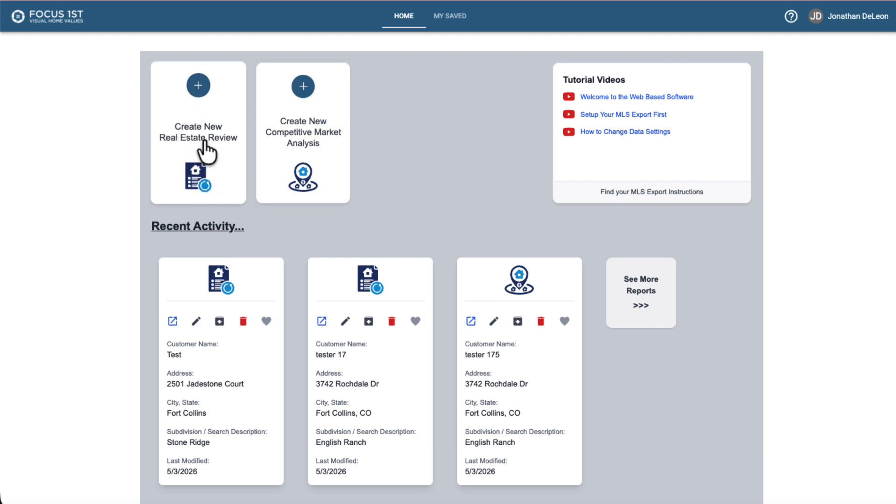
- Start a new Real Estate Review and enter Tutorials as the customer name
left_click(198, 86)
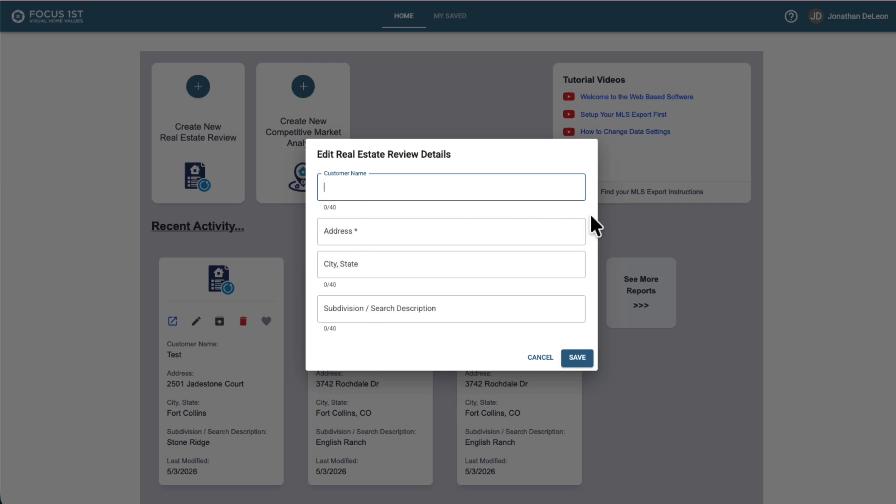
type("T")
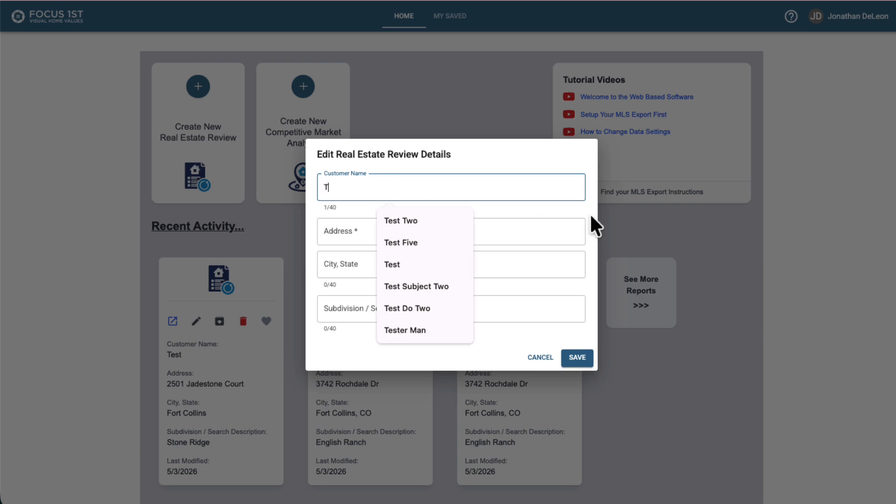
type("utorials")
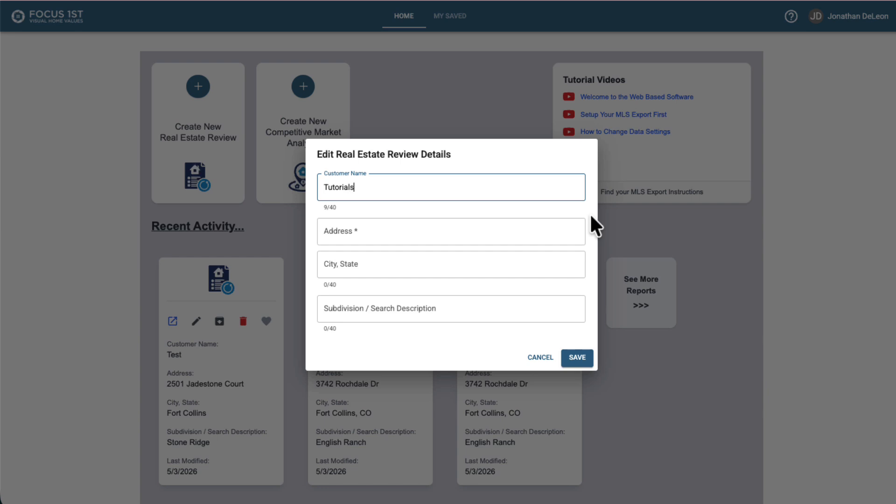
key("Tab")
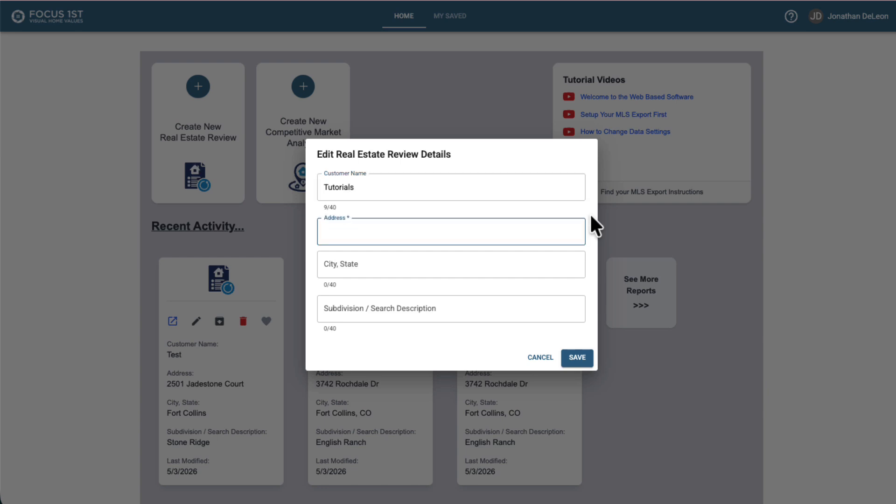
- Fill in the property's street address from the suggestion and set City, State to Fort Collins, CO
type("37")
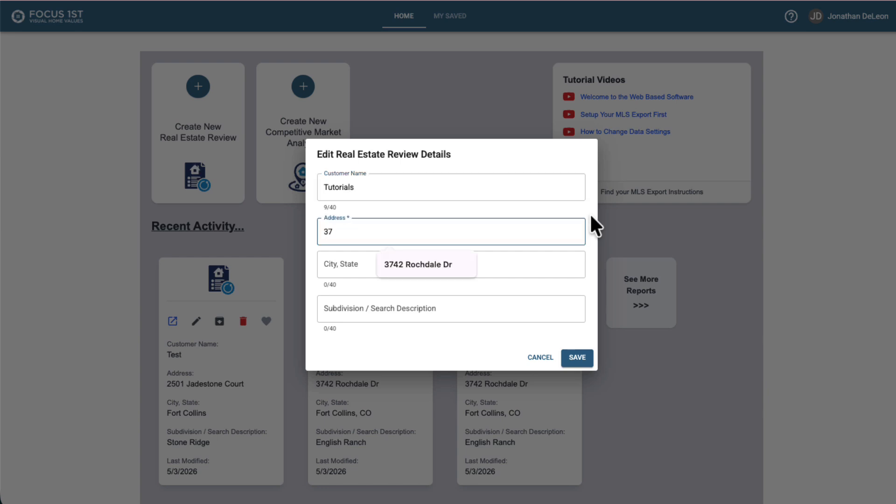
left_click(426, 259)
left_click(396, 270)
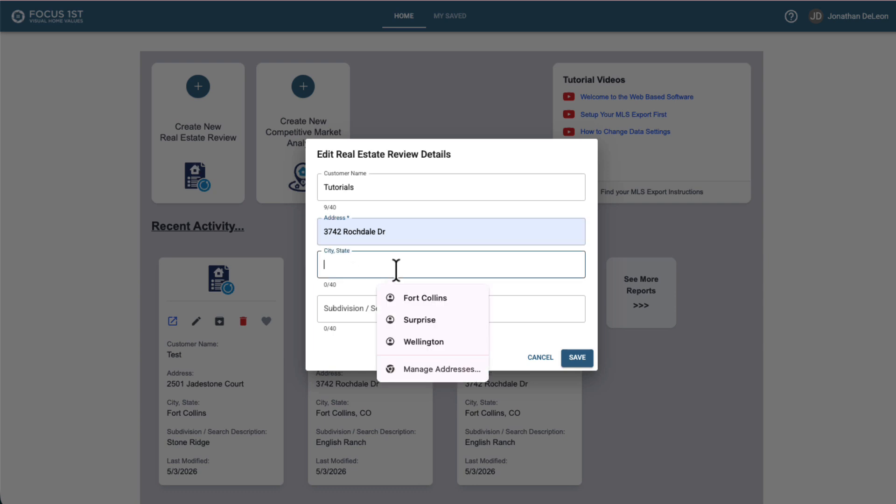
type("For")
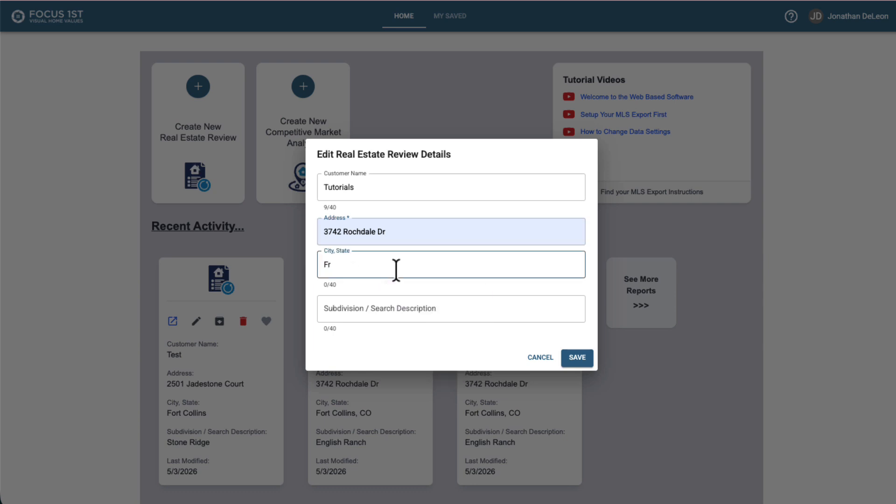
type("t Collin")
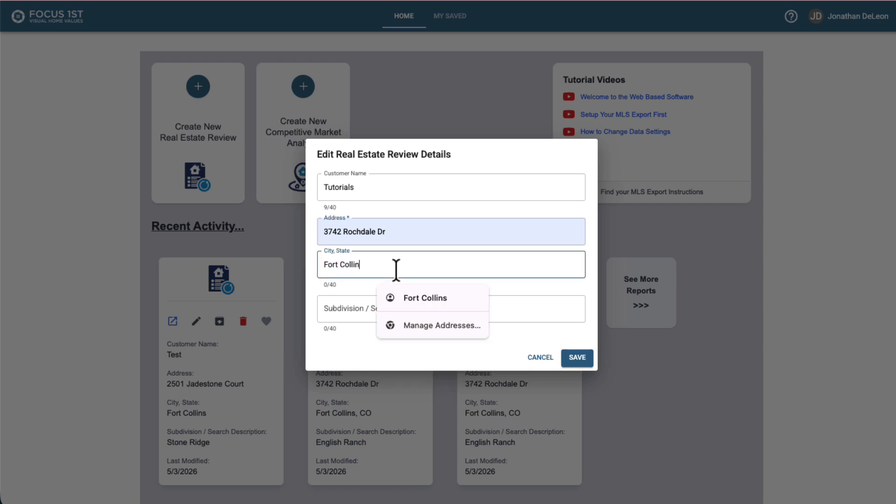
type("s, CO")
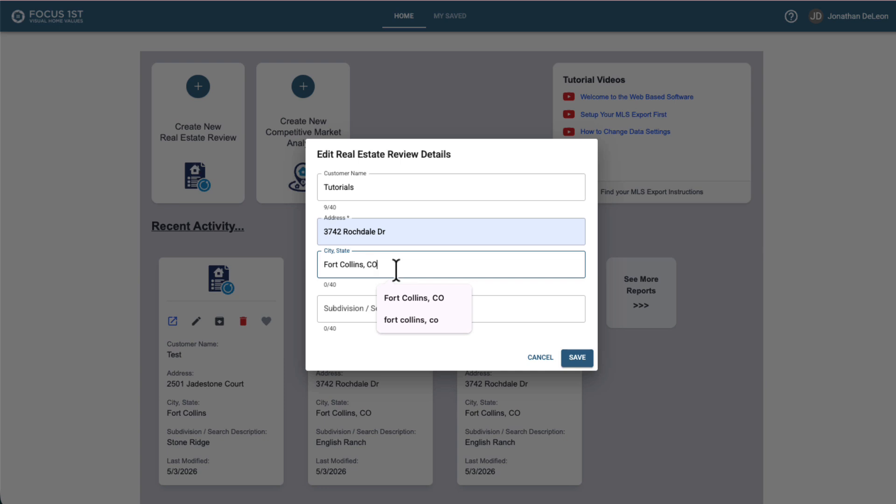
- Set the subdivision / search description to English Ranch and save the review details
left_click(339, 311)
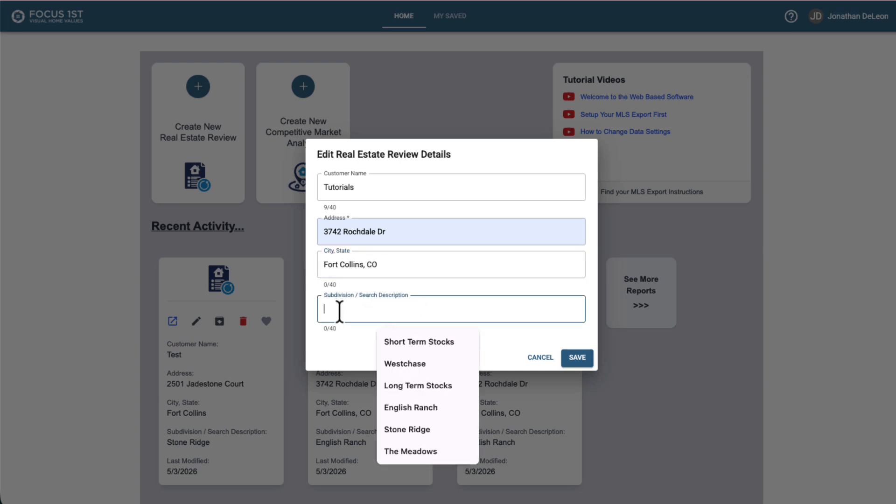
type("Eng")
left_click(407, 340)
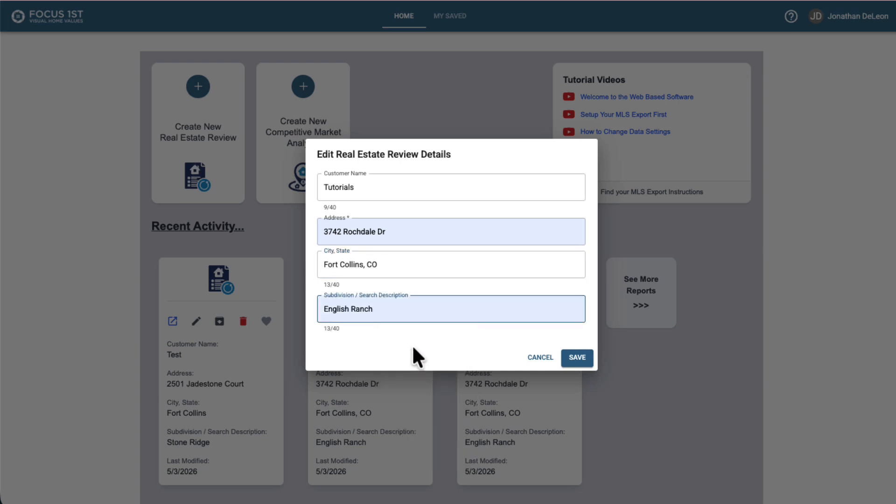
left_click(414, 346)
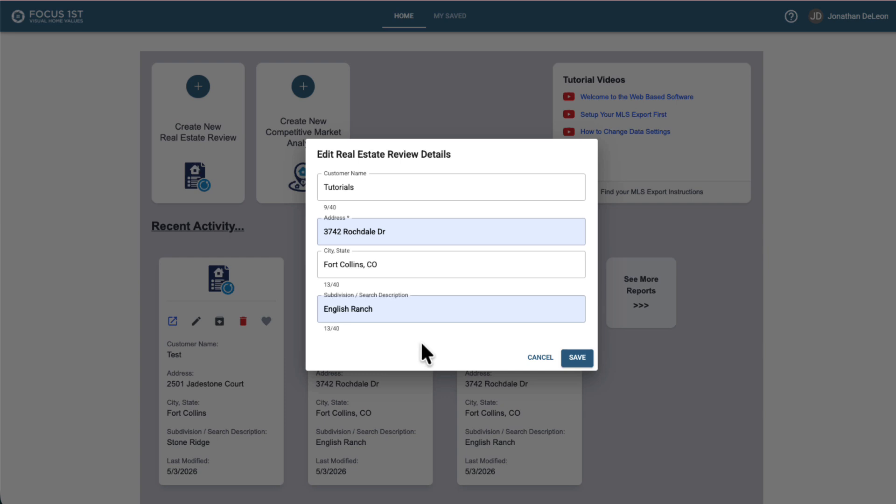
left_click(579, 357)
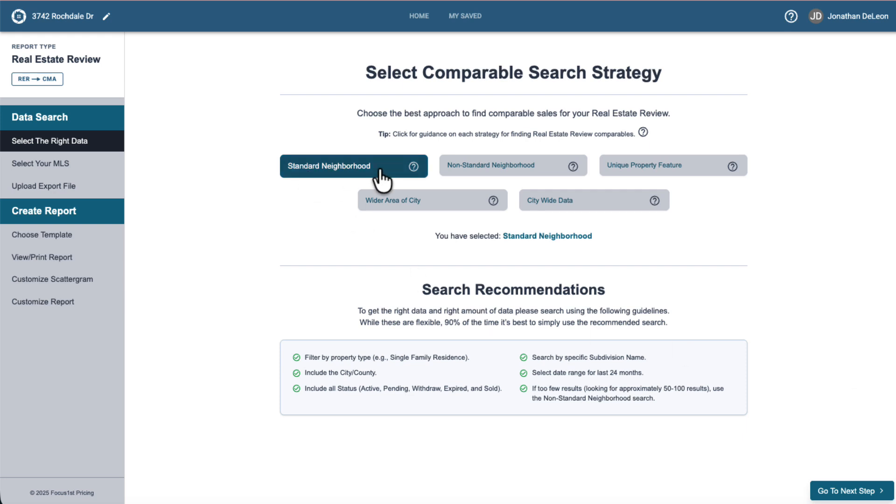
- Compare each comparable search strategy's recommendations, keep Standard Neighborhood selected, and continue to the MLS provider step
left_click(472, 173)
left_click(633, 170)
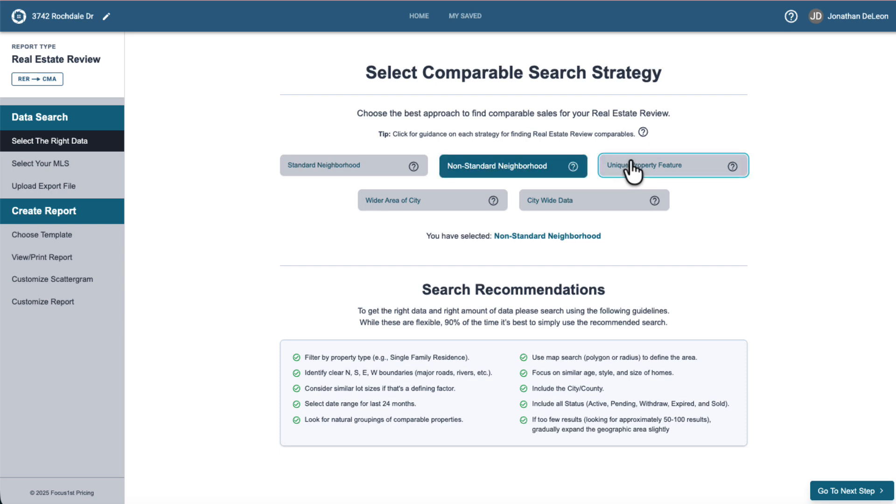
left_click(365, 171)
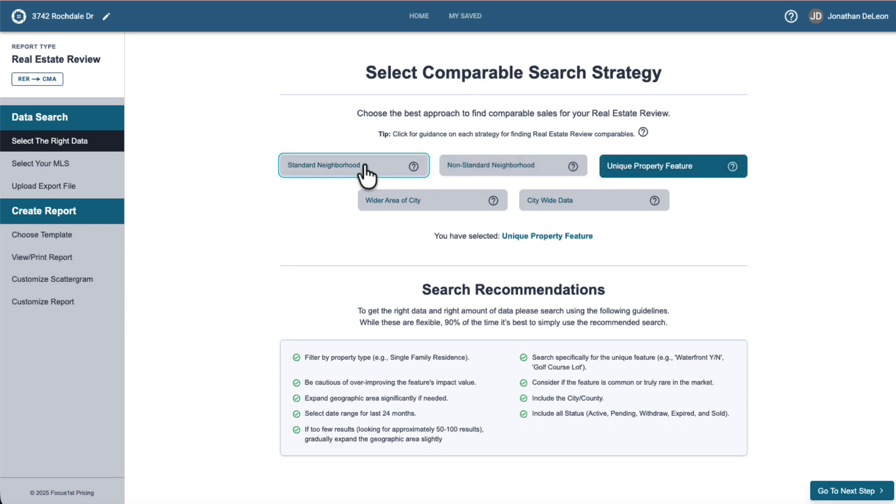
left_click(493, 171)
left_click(634, 168)
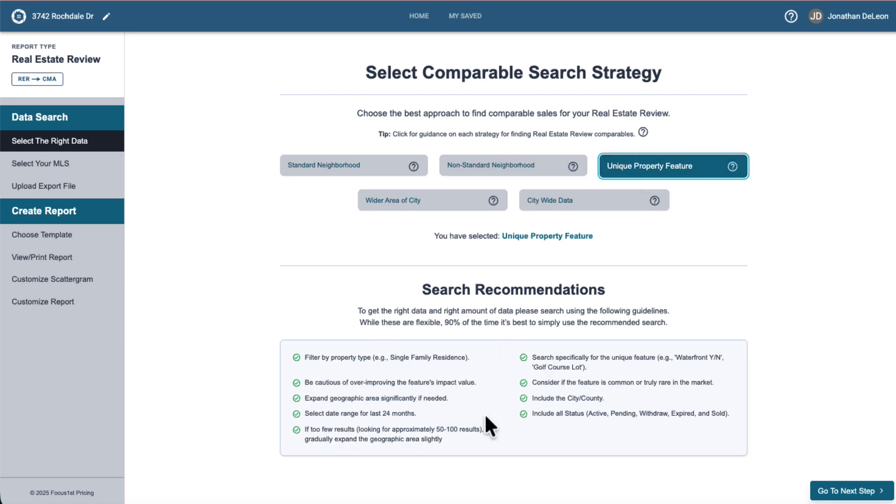
left_click(341, 169)
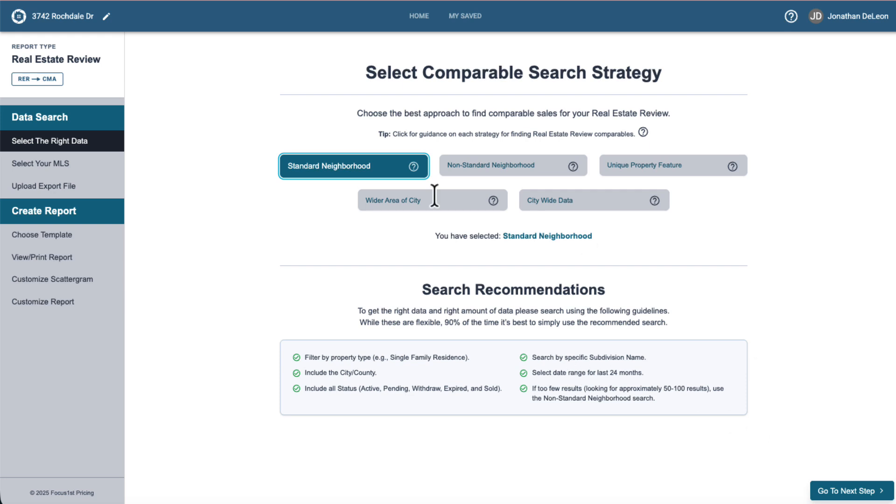
left_click(837, 491)
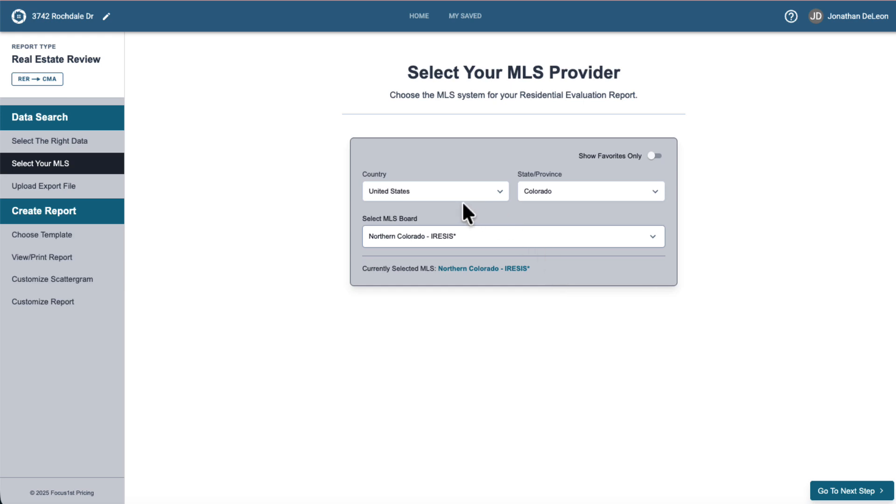
- Browse the state list and the MLS board list
left_click(538, 191)
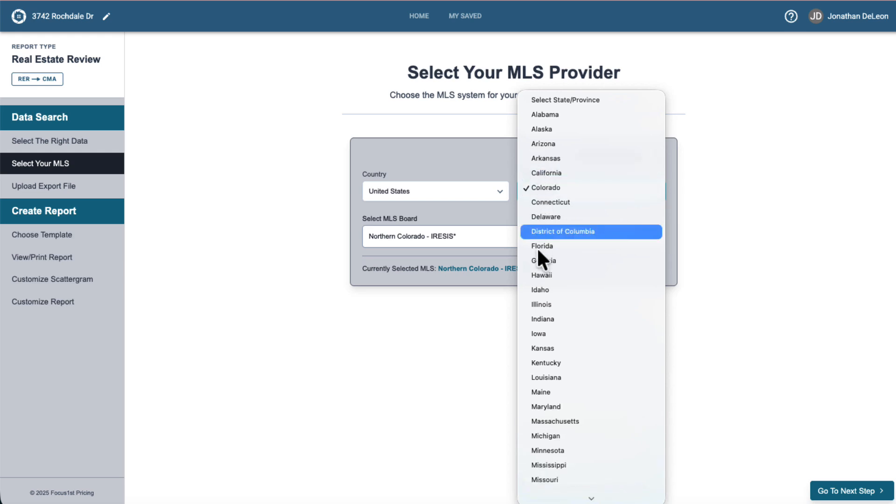
left_click(538, 187)
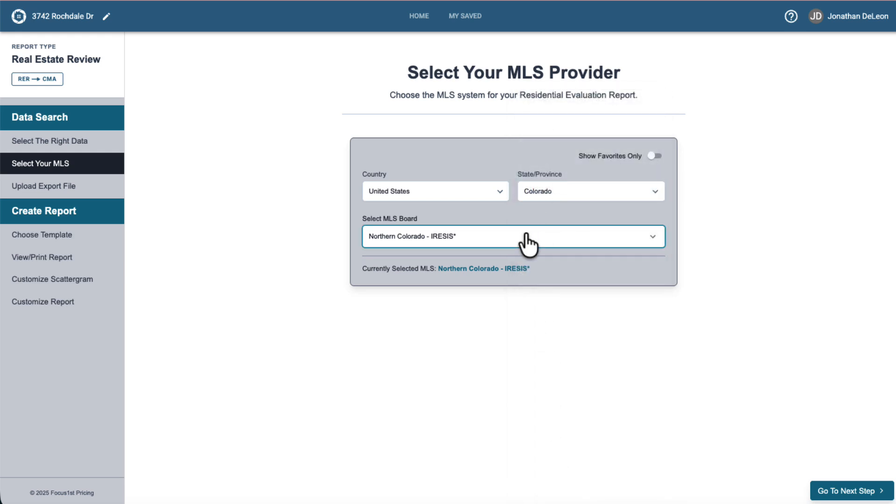
left_click(585, 240)
scroll(493, 389, "down", 4)
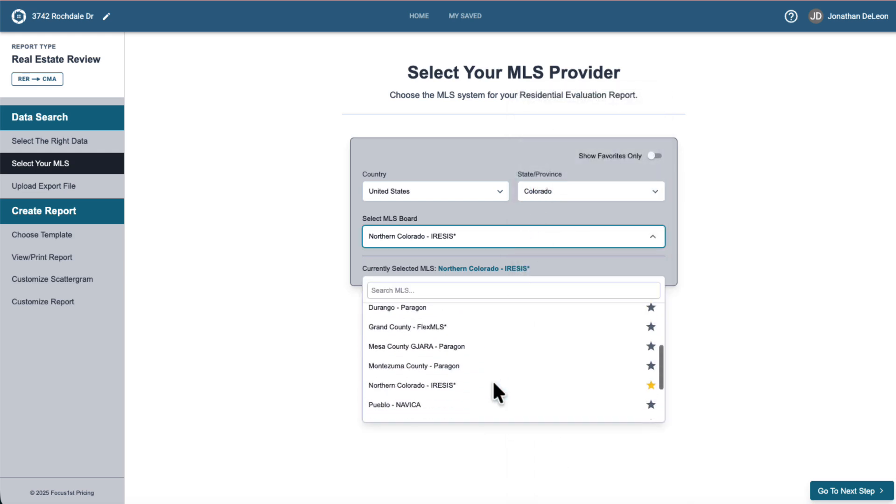
scroll(495, 392, "up", 4)
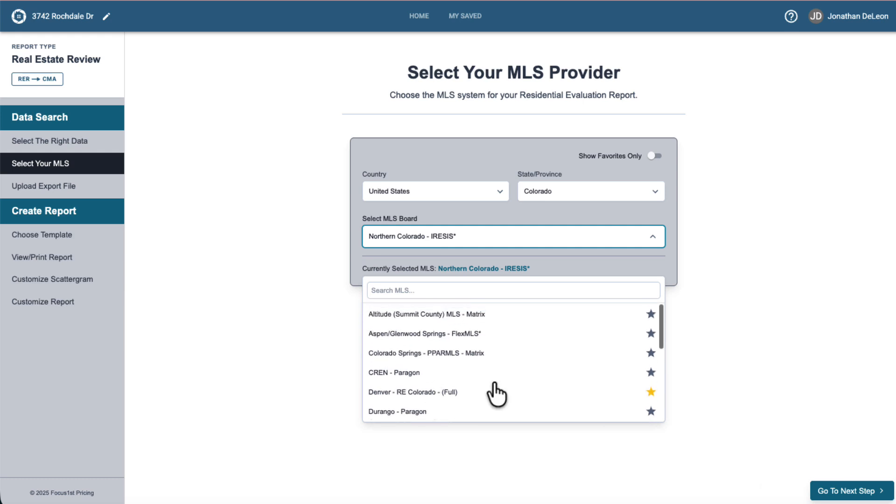
- Search the MLS board list for ire
left_click(417, 291)
type("ire")
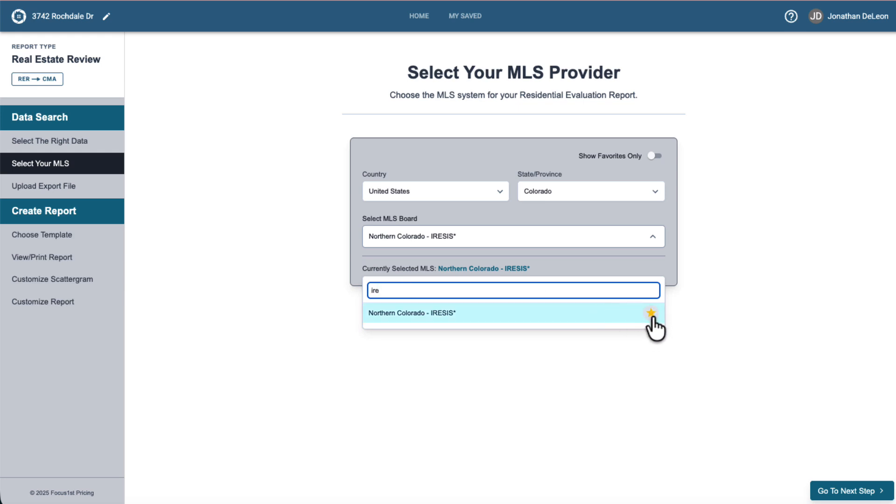
left_click(661, 270)
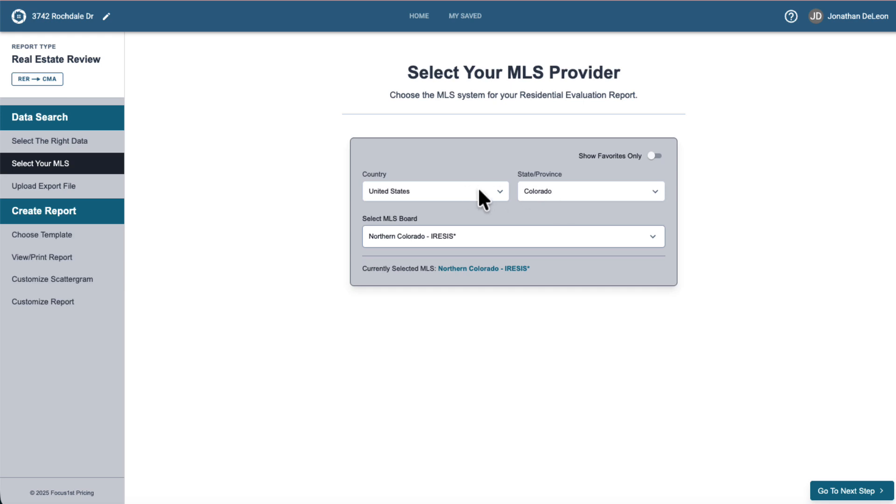
- Turn on Show Favorites Only, clear the search, and select Northern Colorado - IRESIS* as the MLS board
left_click(651, 161)
left_click(652, 238)
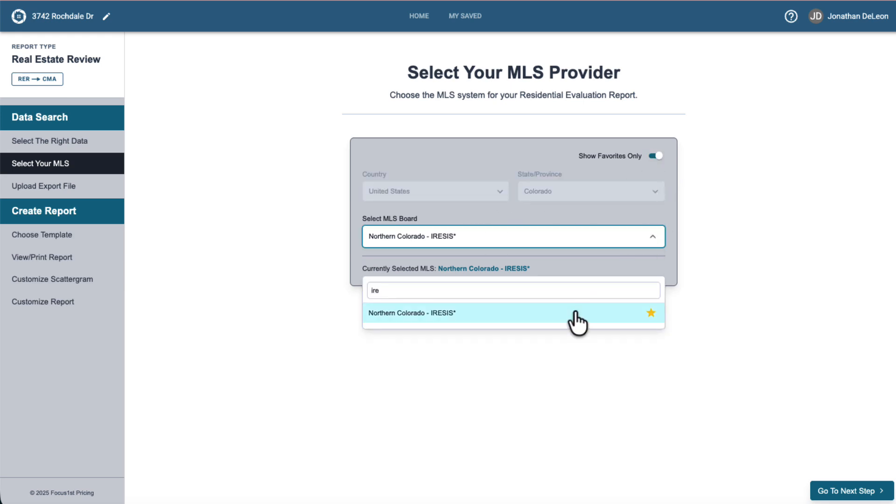
double_click(566, 292)
key("BackSpace")
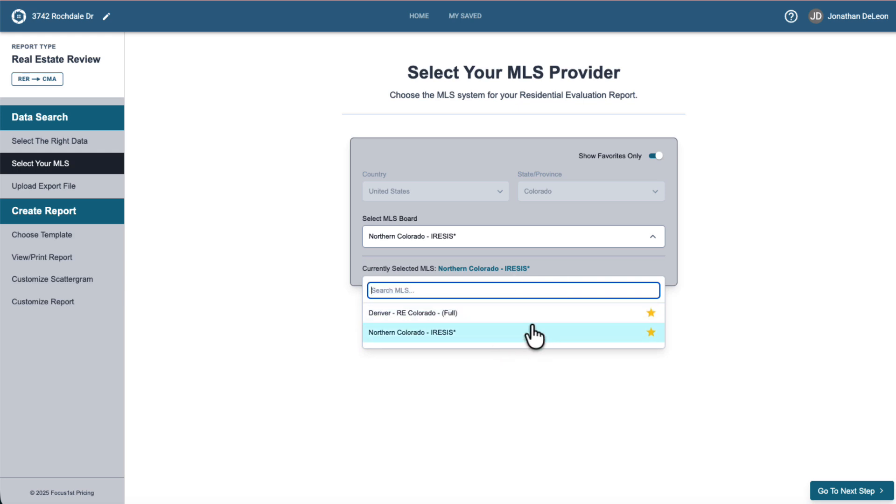
left_click(437, 333)
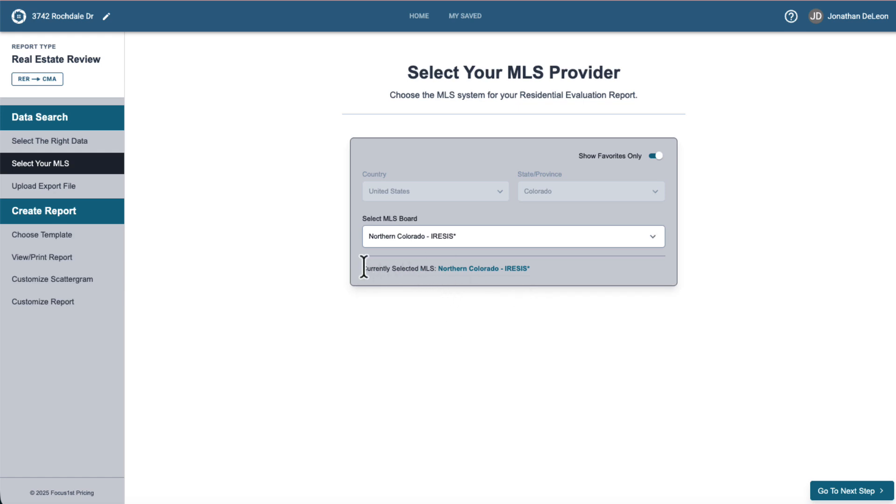
- Continue to the MLS export upload step
left_click_drag(362, 267, 552, 265)
left_click(553, 265)
left_click(846, 491)
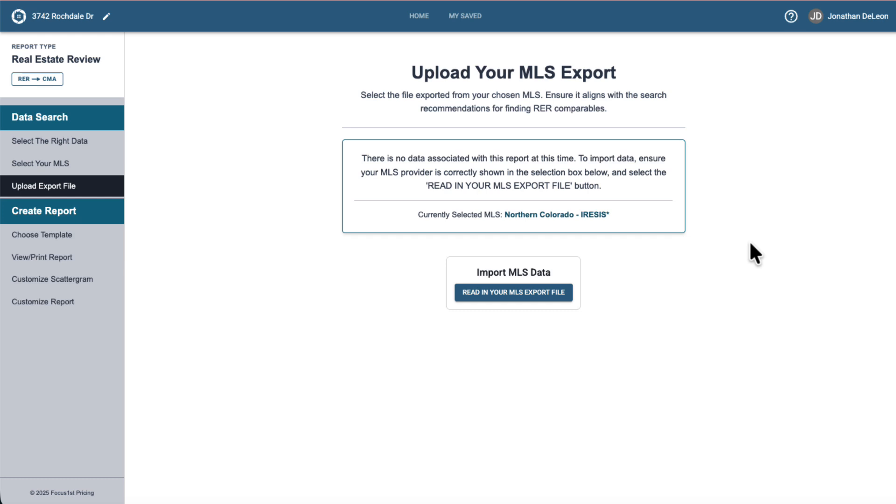
- Read in the MLS export file Review.CMA 2 Years English Ranch.txt from the Web Demo folder
left_click(466, 295)
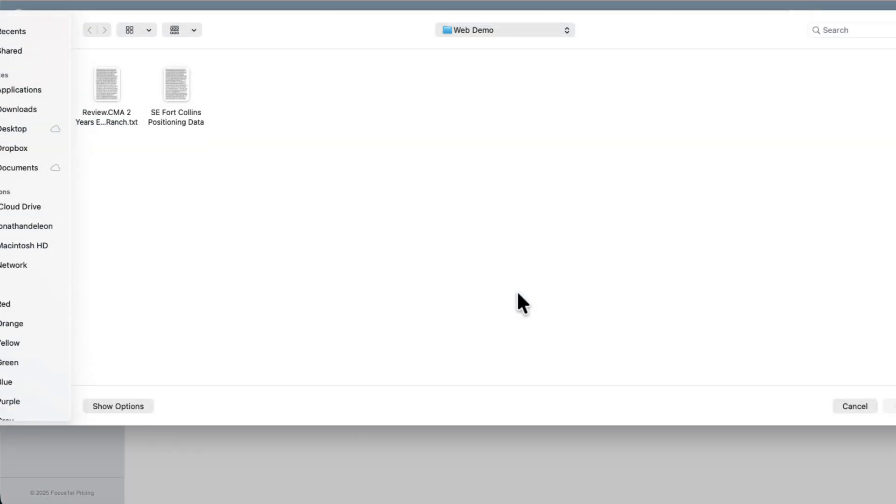
left_click(119, 93)
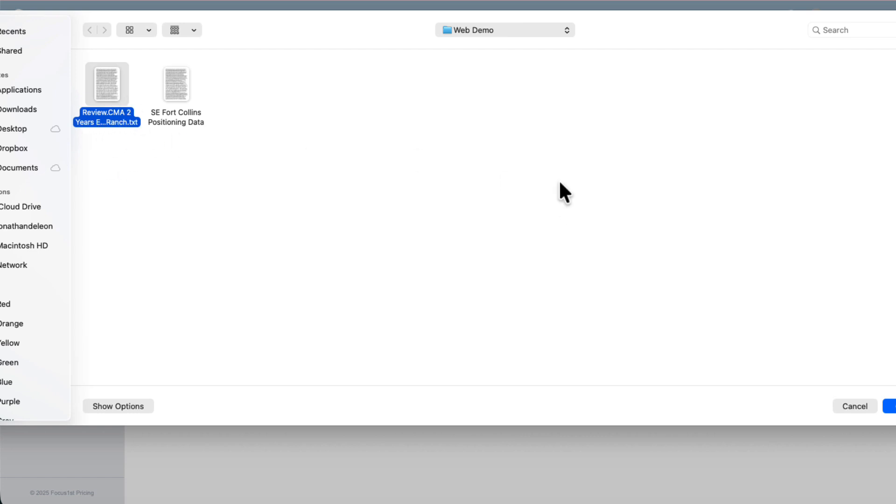
left_click(892, 406)
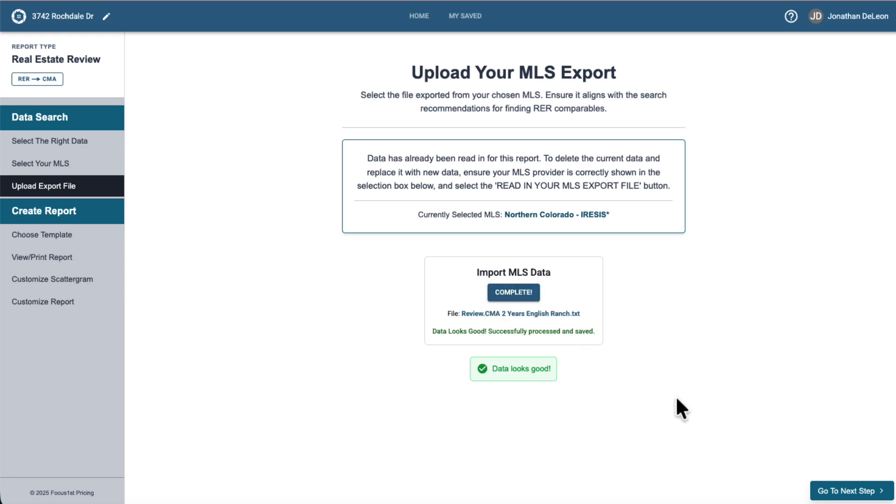
- Continue to templates, choose the 1 Page Area Sales Trend template, and scroll through the generated report
left_click(844, 494)
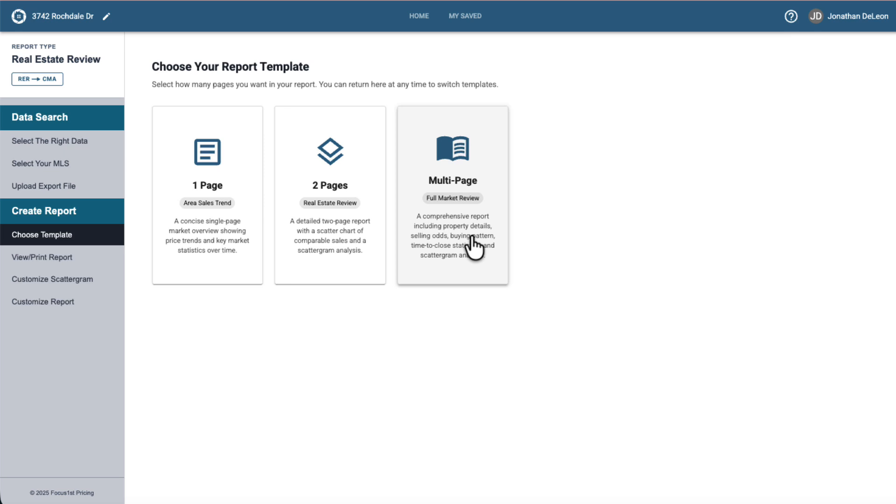
left_click(223, 223)
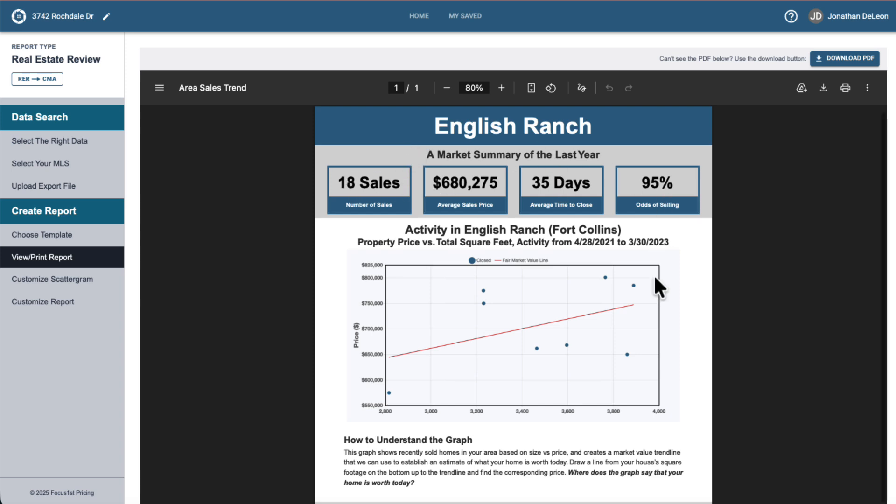
scroll(654, 278, "down", 3)
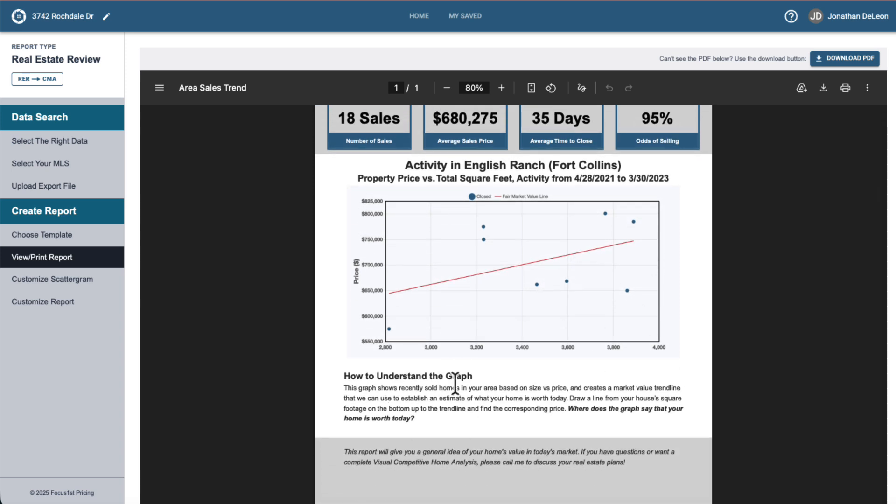
- Review the generated report's market summary and price versus square footage chart
scroll(415, 417, "down", 1)
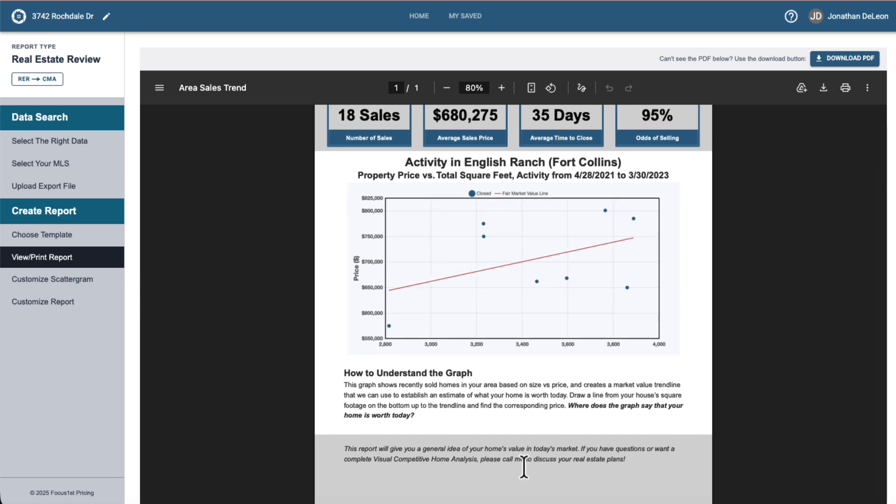
scroll(523, 466, "up", 1)
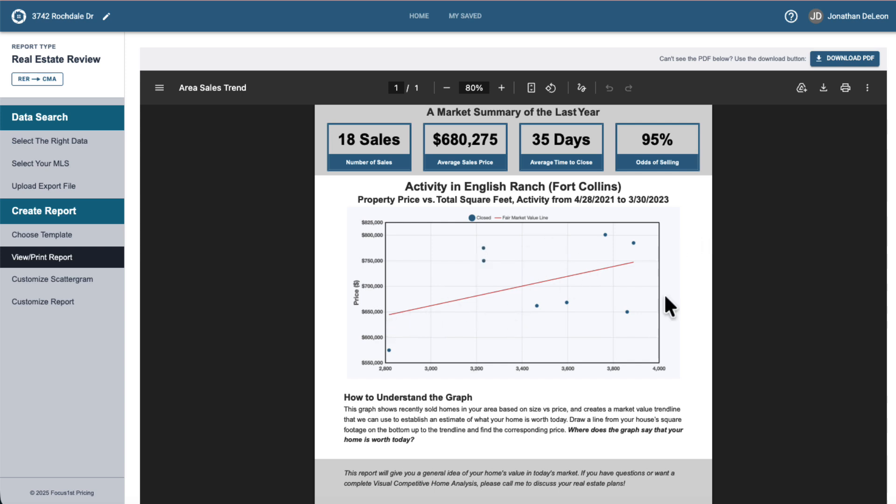
scroll(679, 353, "up", 2)
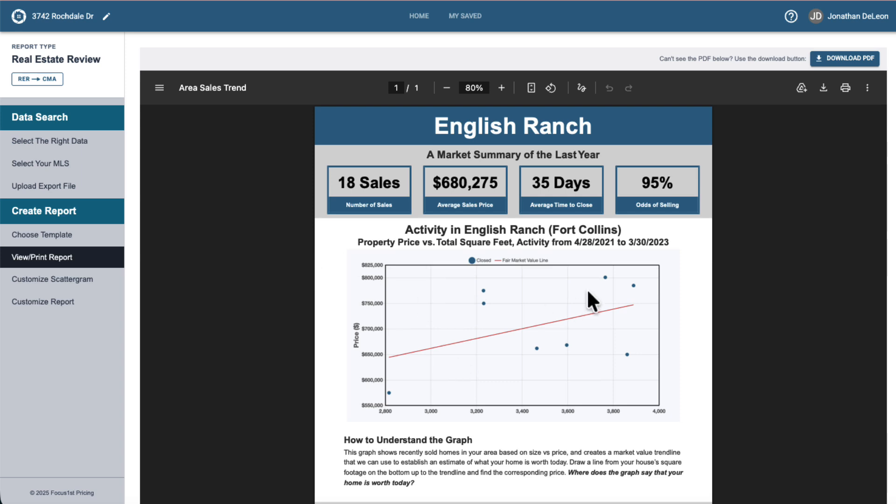
scroll(558, 304, "down", 3)
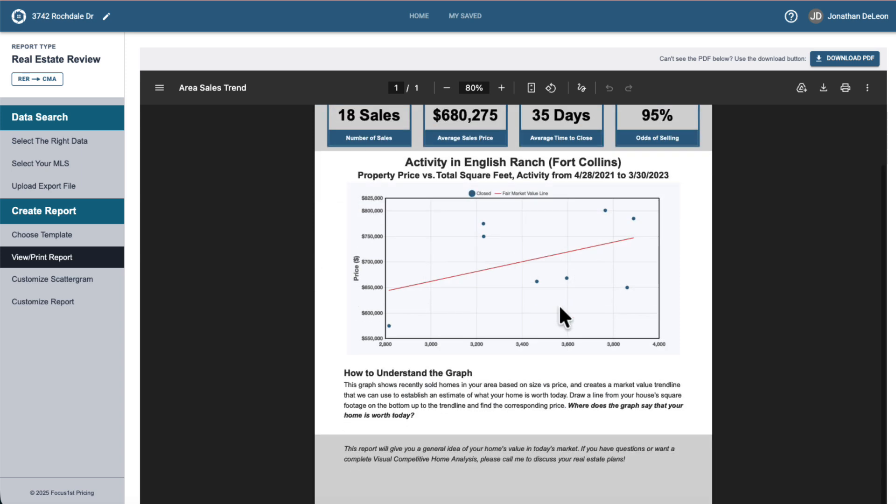
scroll(559, 305, "down", 2)
scroll(490, 299, "up", 3)
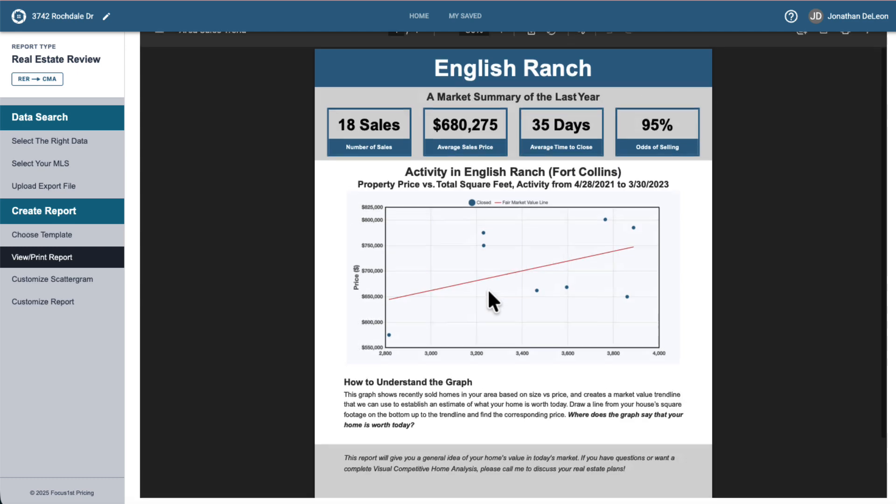
scroll(487, 289, "up", 2)
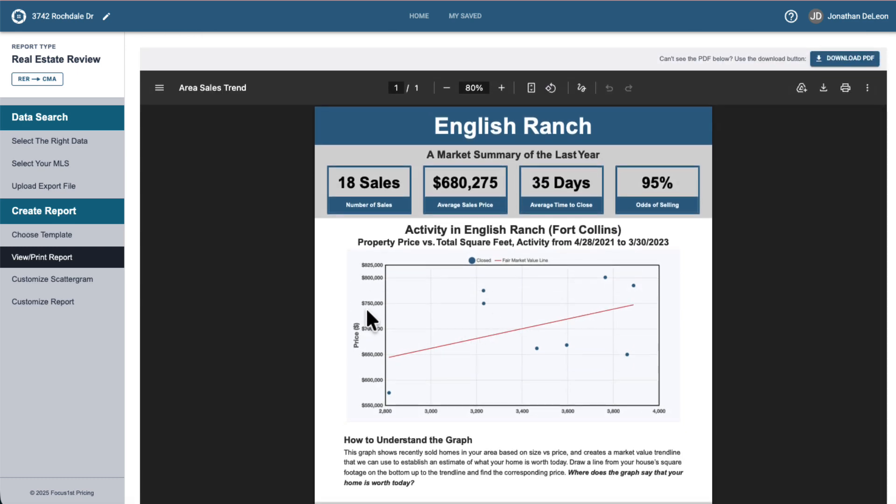
- Open the scattergram customization and graph sales by finished square footage
left_click(42, 280)
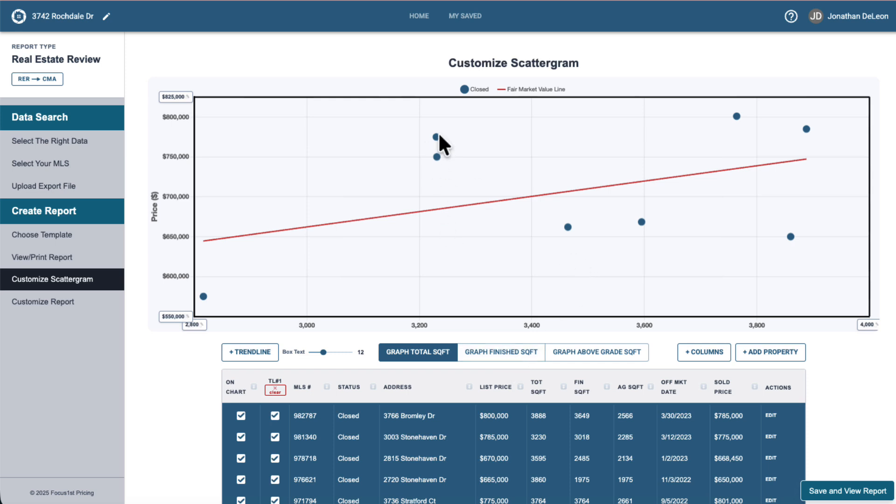
left_click(490, 355)
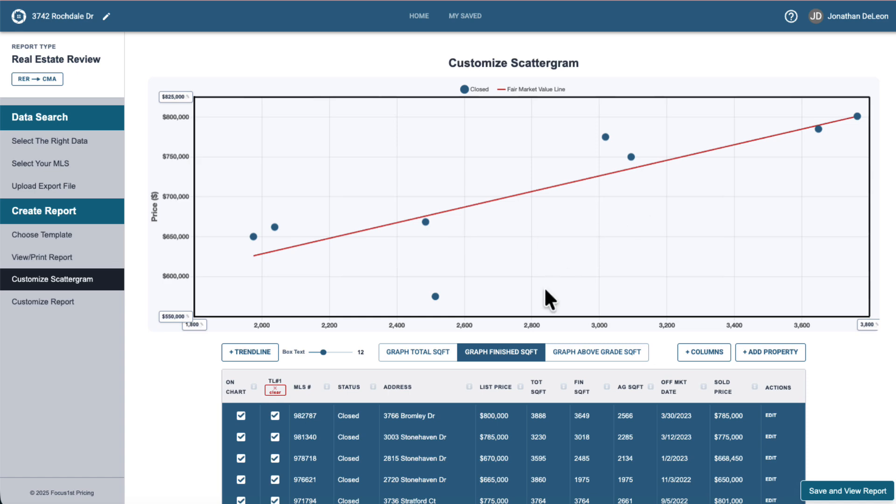
scroll(545, 291, "down", 1)
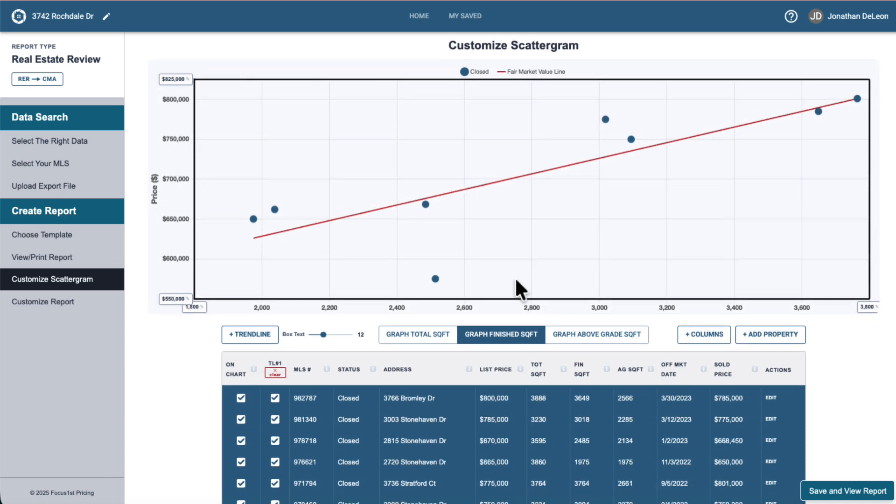
mouse_move(434, 279)
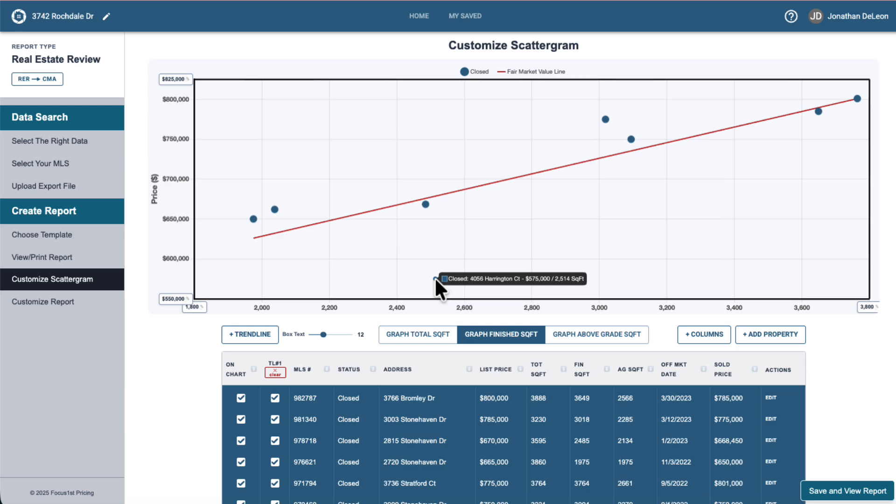
left_click(436, 278)
left_click_drag(511, 270, 597, 219)
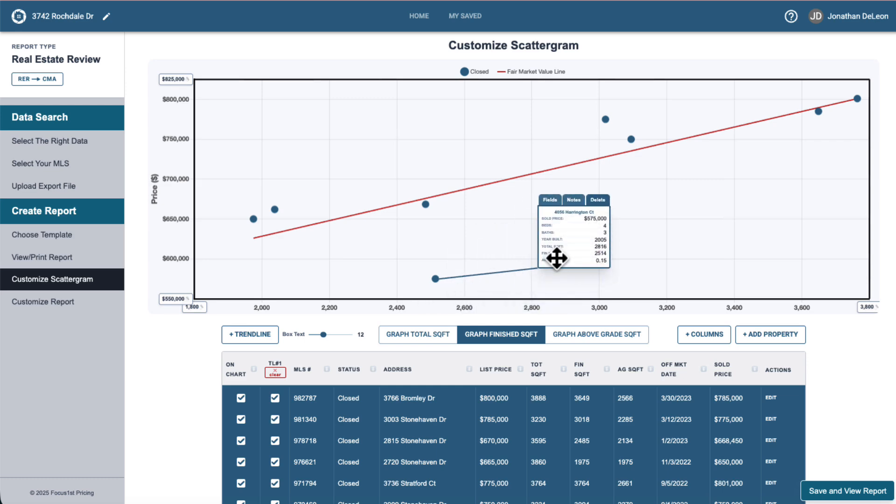
left_click(573, 200)
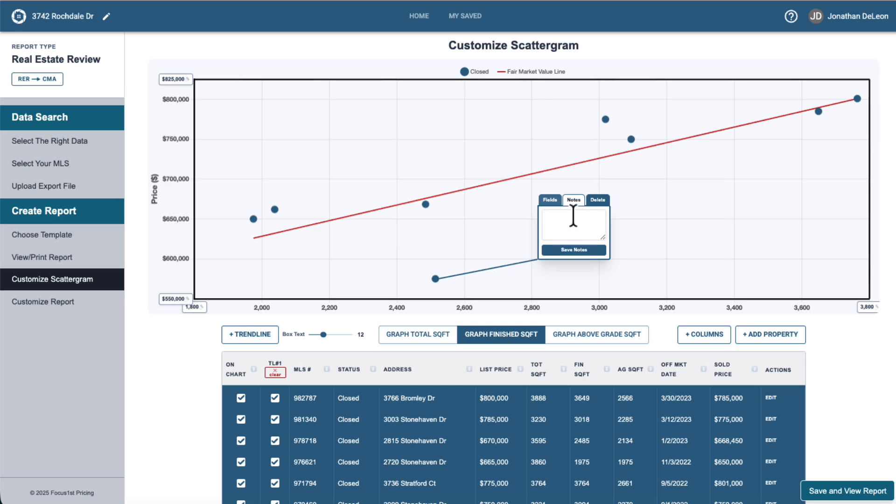
type("Patio Homes")
left_click(563, 251)
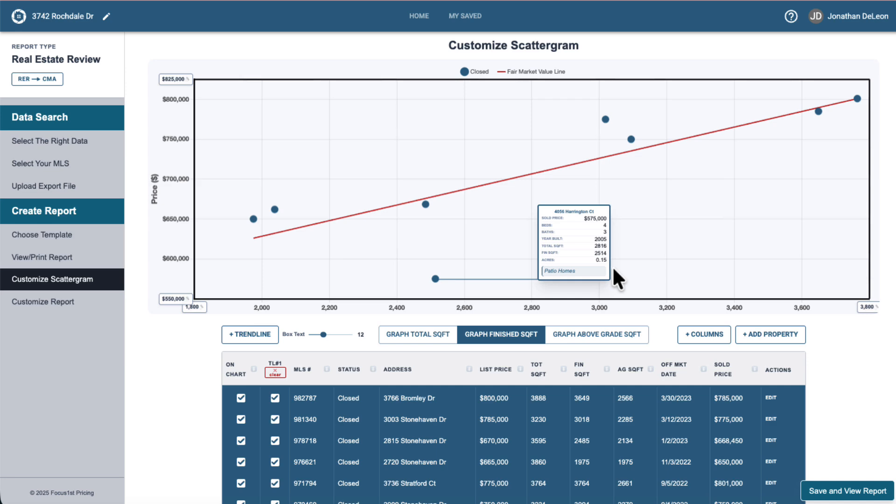
scroll(613, 269, "down", 1)
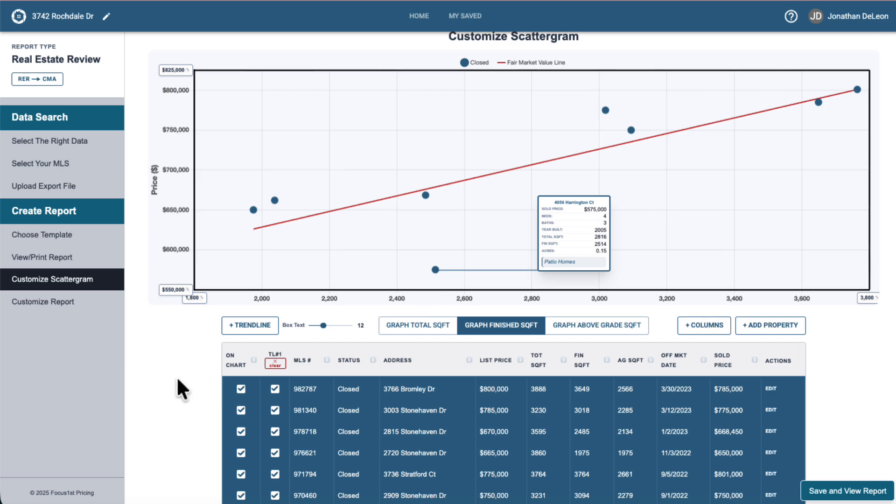
scroll(236, 382, "down", 1)
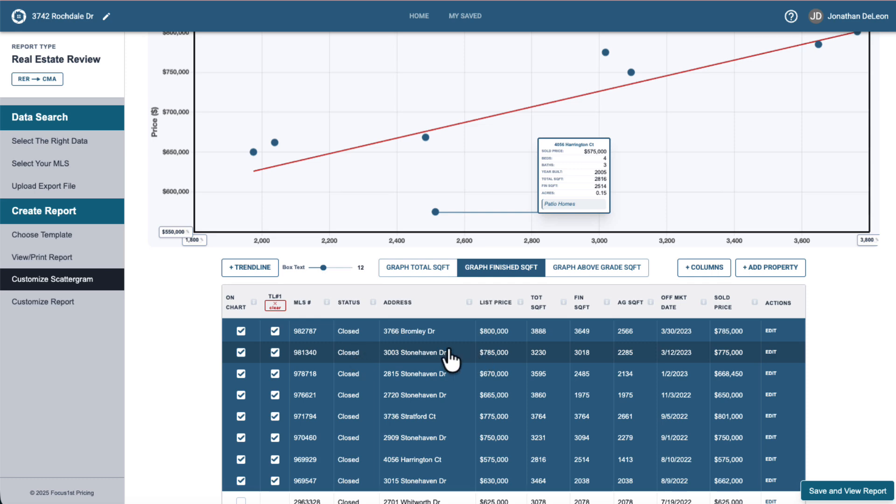
left_click(407, 354)
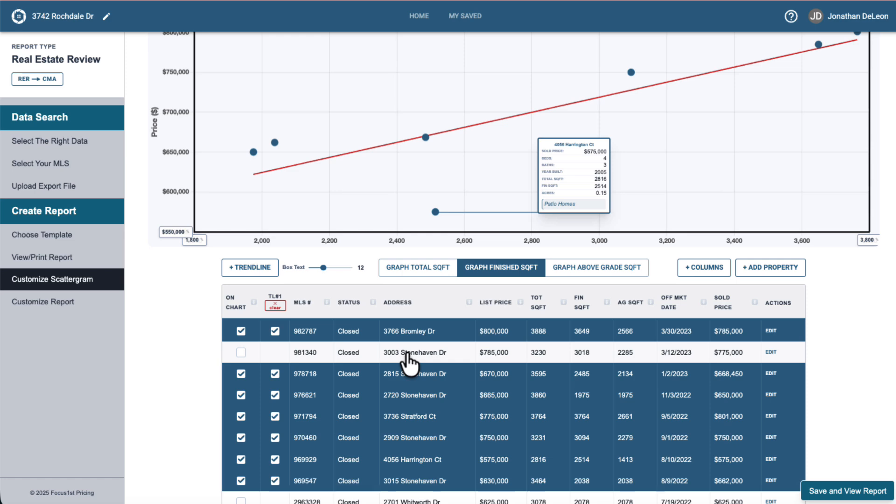
left_click(407, 356)
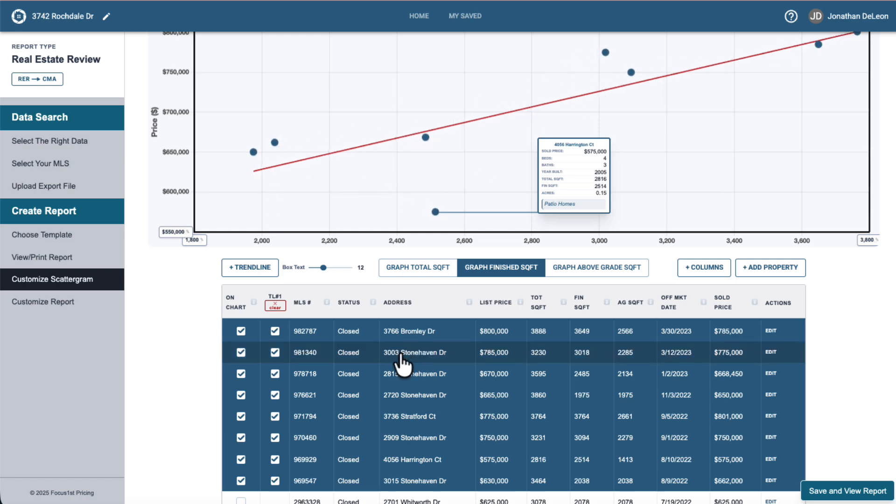
left_click(772, 353)
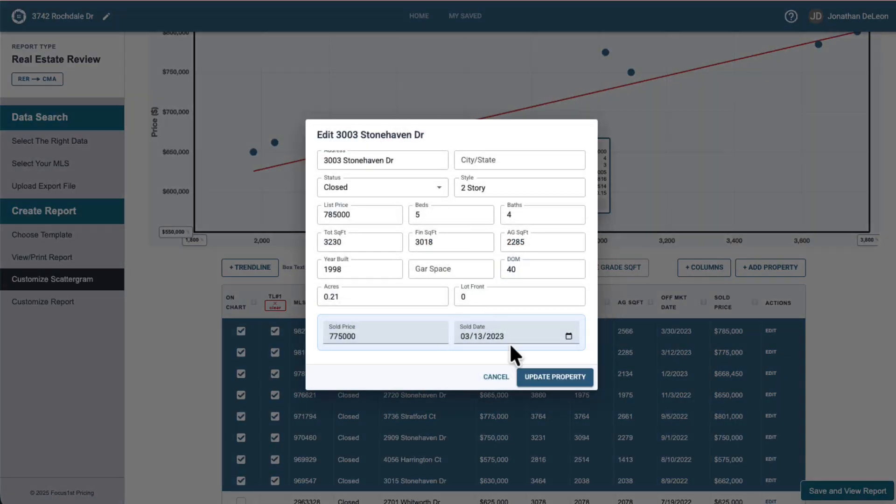
left_click(503, 377)
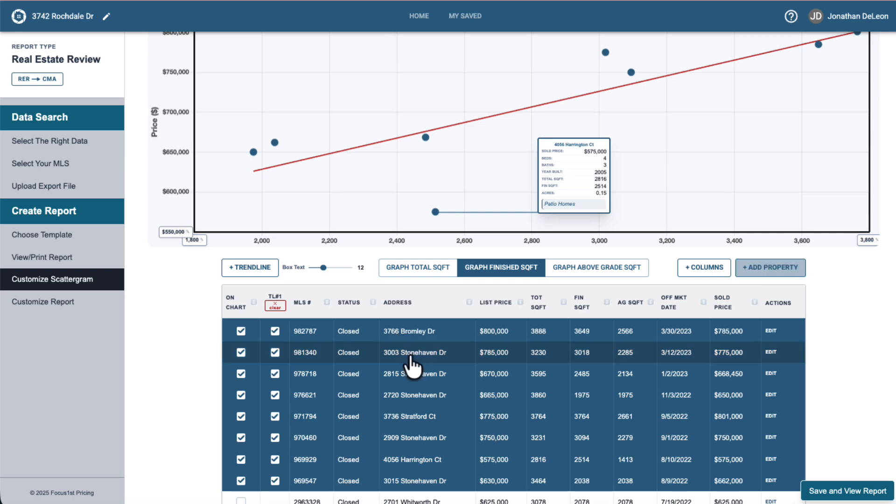
mouse_move(436, 211)
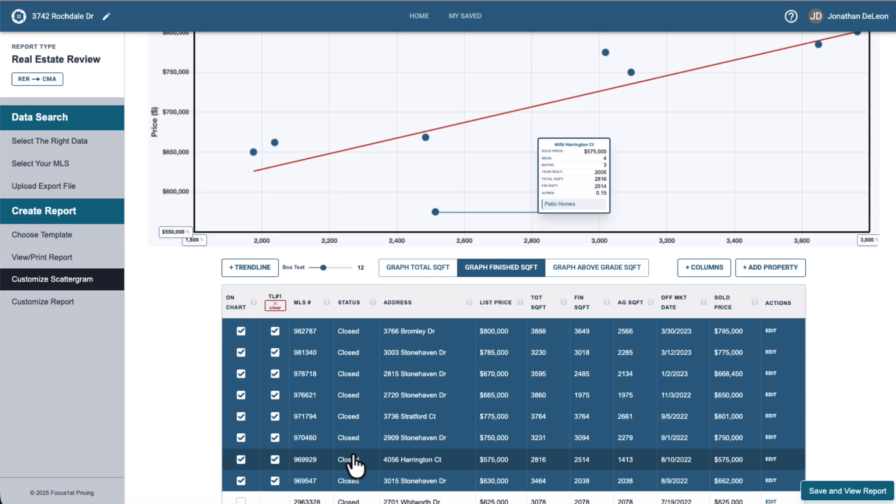
left_click(274, 459)
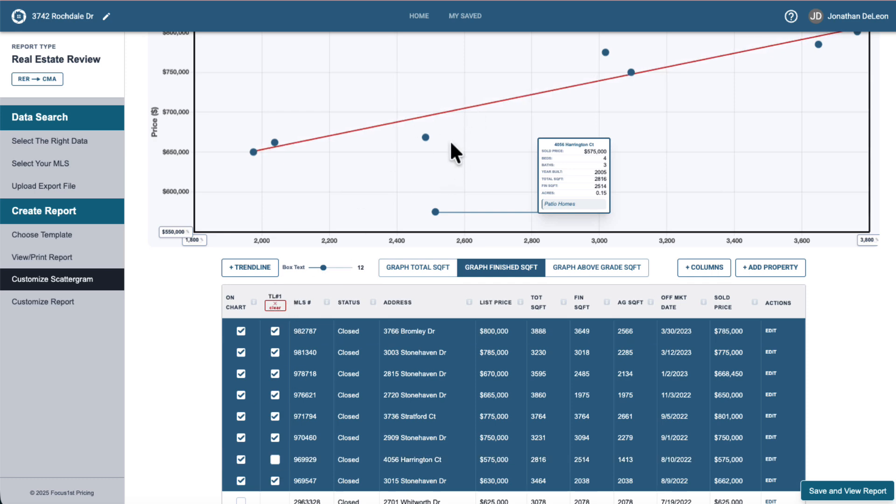
- Increase the info box text size to 15
scroll(451, 143, "up", 2)
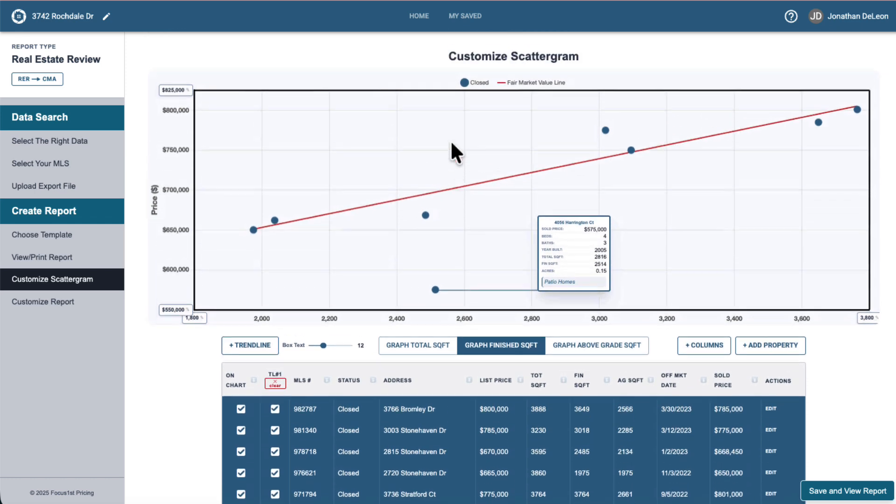
scroll(451, 143, "up", 1)
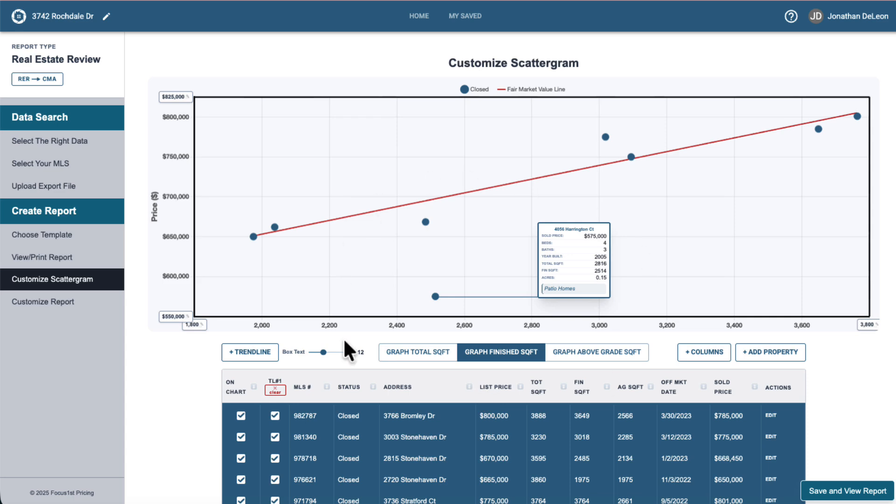
left_click_drag(323, 353, 334, 354)
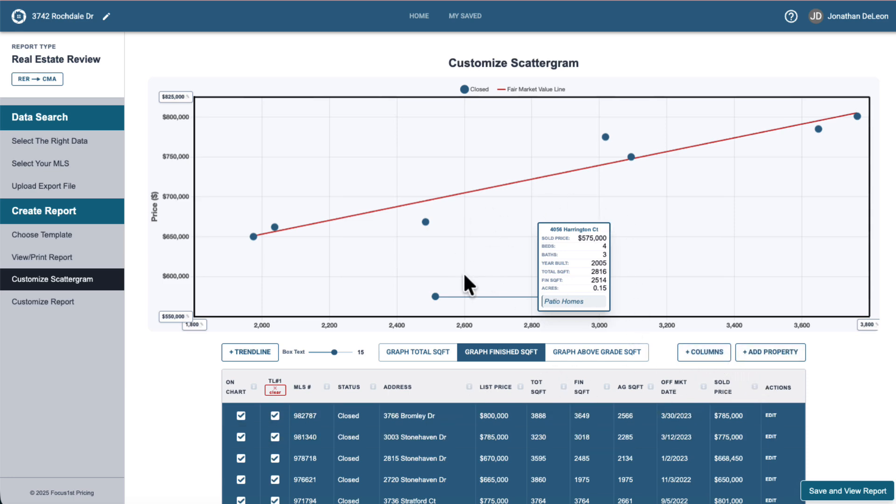
left_click_drag(558, 254, 710, 232)
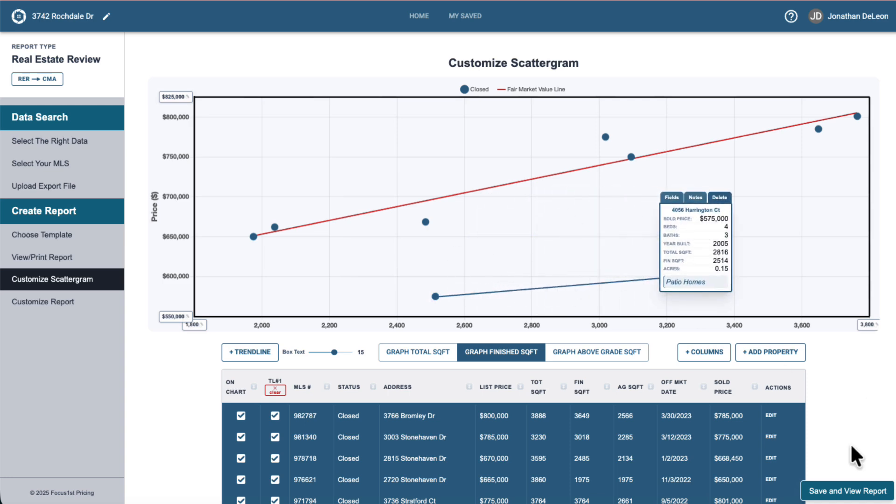
left_click(844, 487)
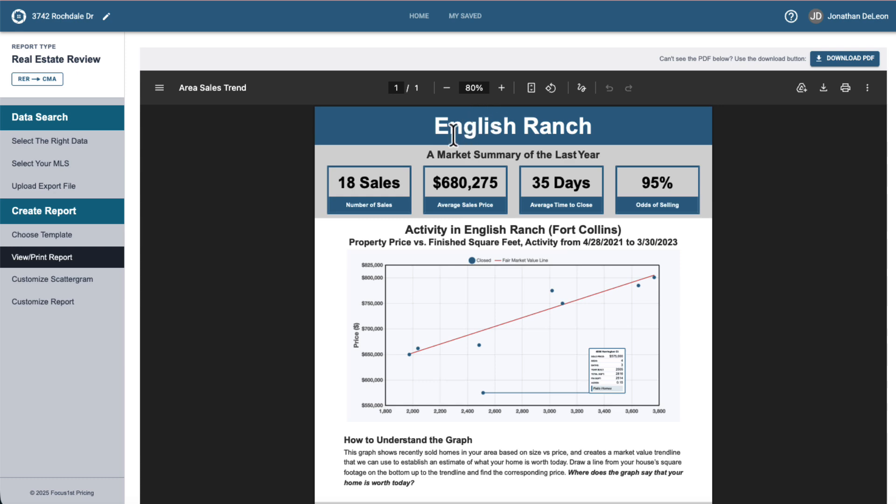
- Review the updated report and open the report customization page
scroll(581, 215, "down", 3)
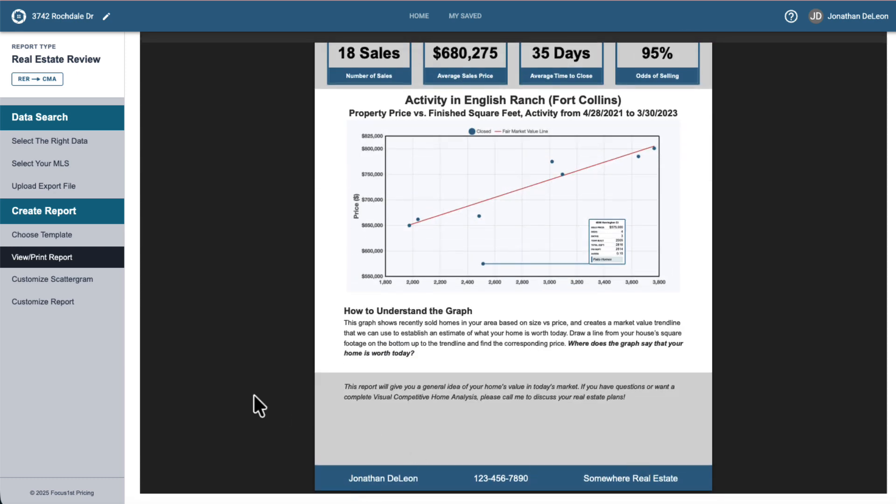
scroll(257, 404, "up", 2)
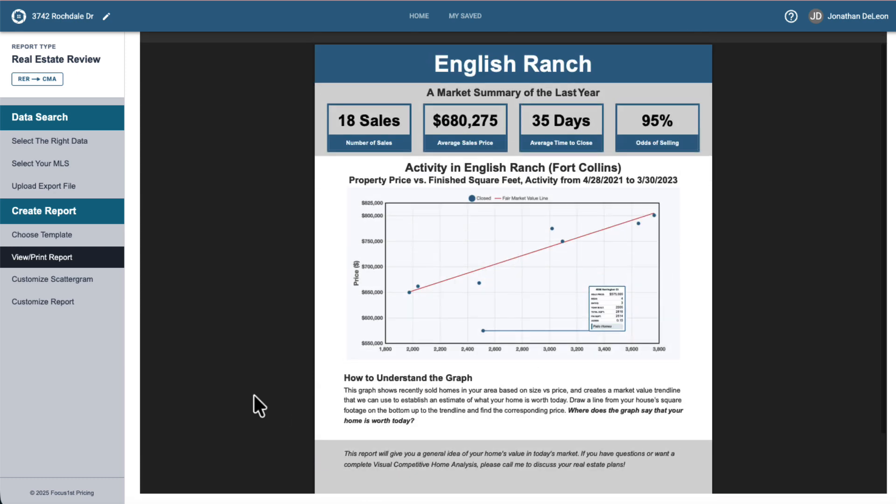
left_click(43, 302)
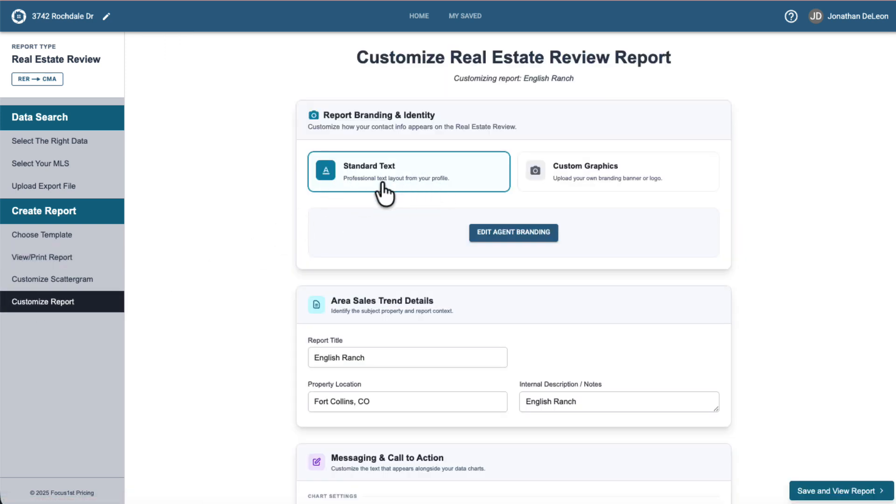
- Open the agent branding editor and close it without changes
left_click(519, 232)
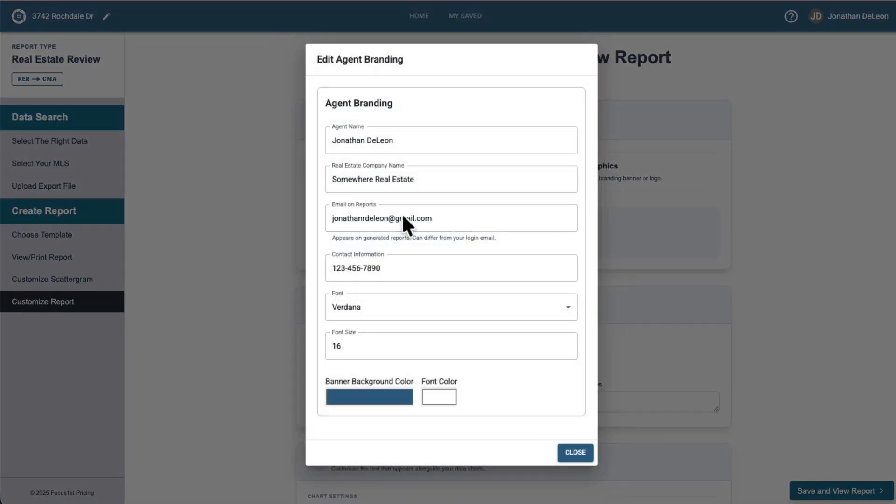
left_click(575, 452)
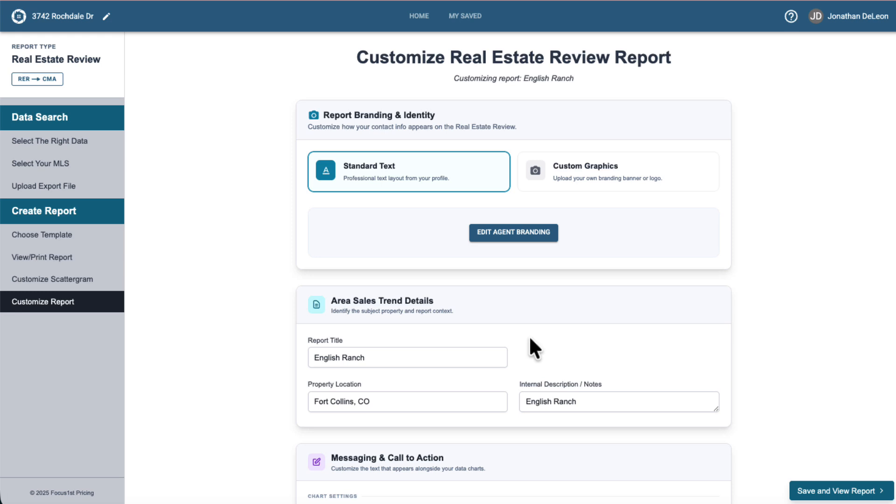
- Switch the report branding to Custom Graphics and back to Standard Text
left_click(574, 180)
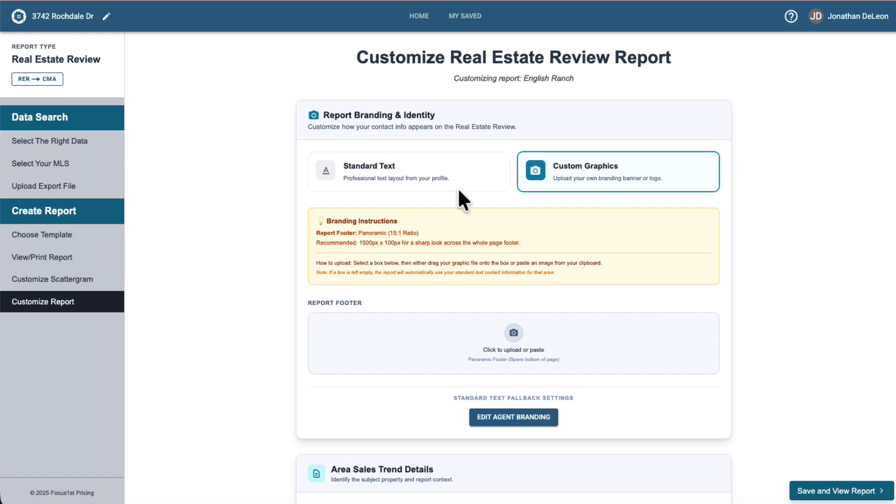
left_click(416, 173)
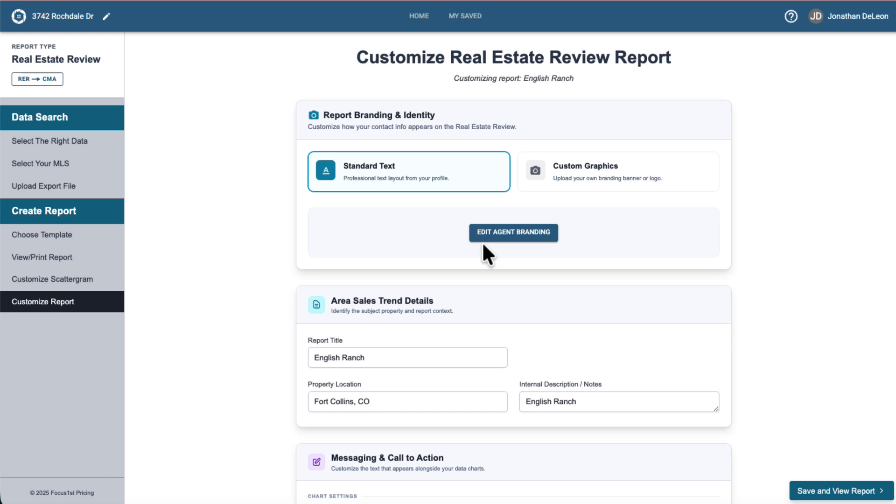
- Examine the Area Sales Trend details and messaging and call-to-action fields
scroll(483, 241, "down", 3)
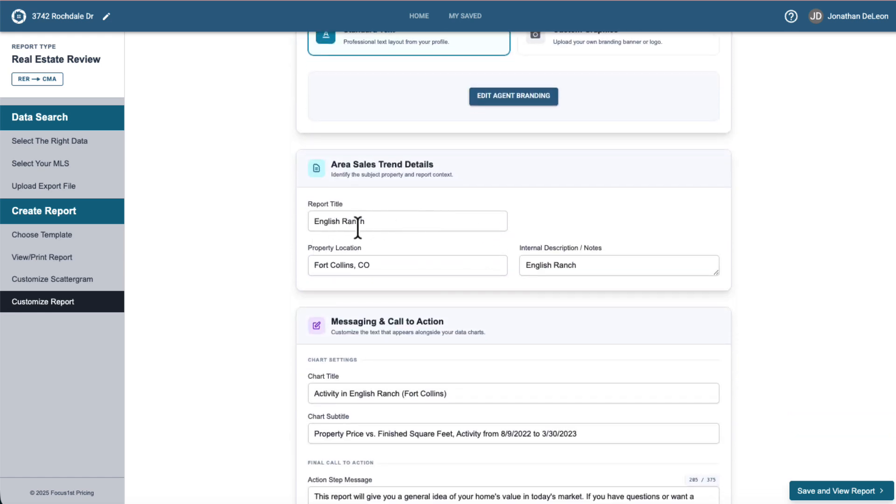
scroll(406, 270, "down", 2)
scroll(405, 270, "down", 2)
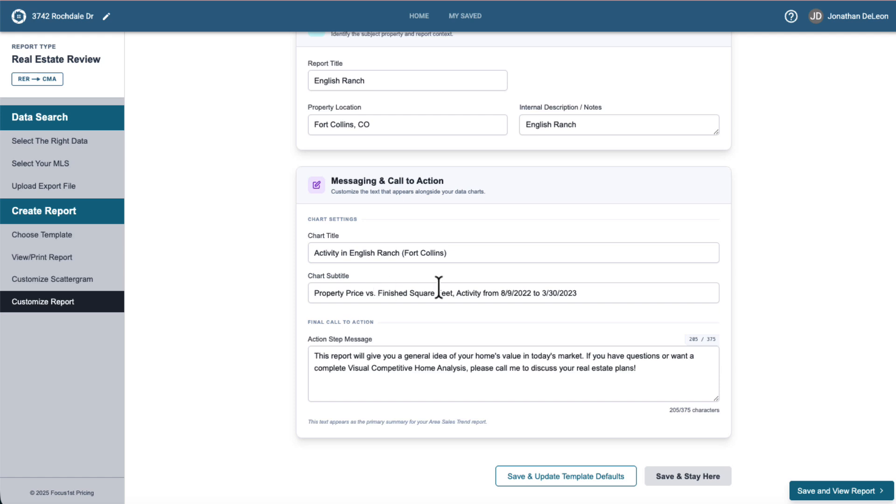
- Remove the date range from the chart subtitle, leaving 'Property Price vs. Finished Square Feet', save, and view the report
left_click_drag(456, 293, 633, 293)
key("BackSpace")
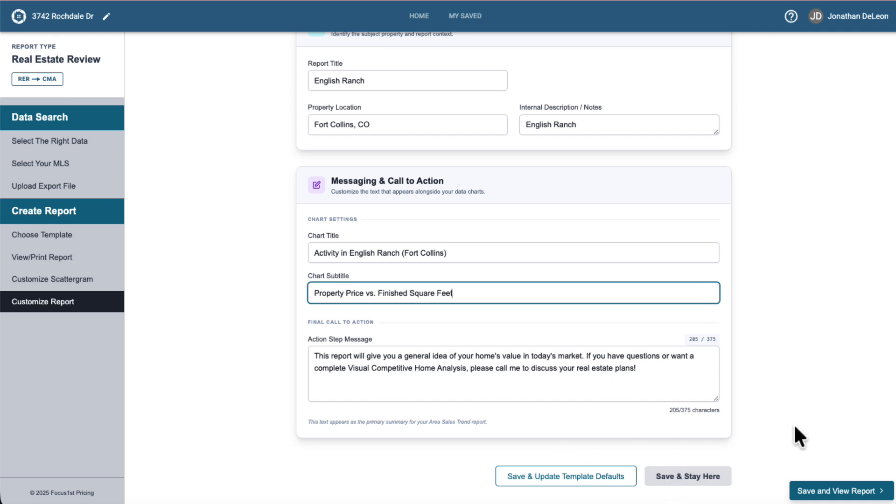
left_click(685, 477)
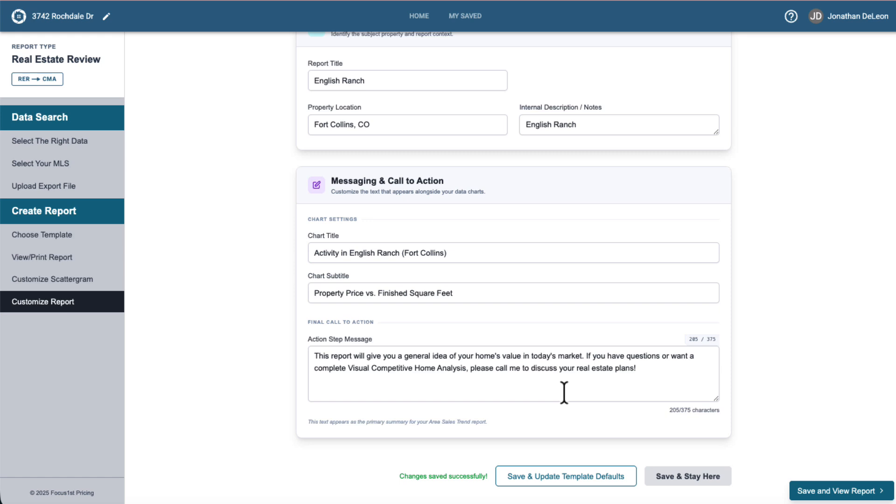
left_click(824, 490)
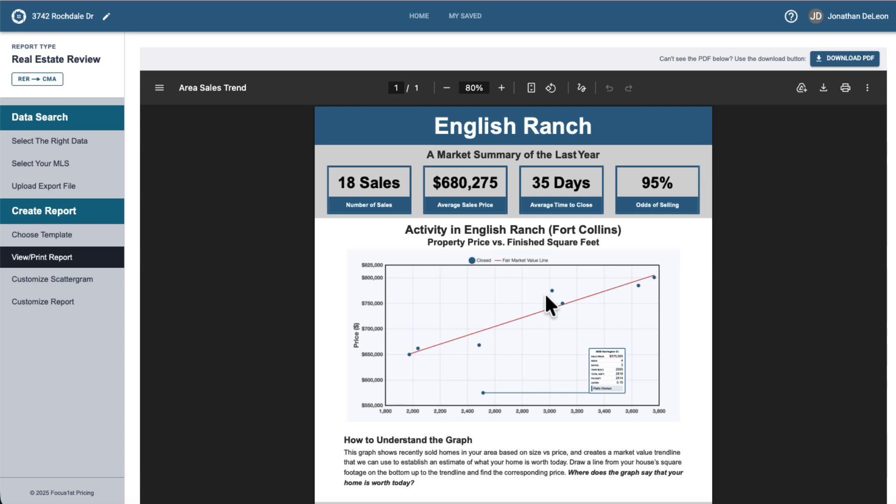
- Switch the report template to the 2 Pages Real Estate Review and scroll through its preview
left_click(42, 237)
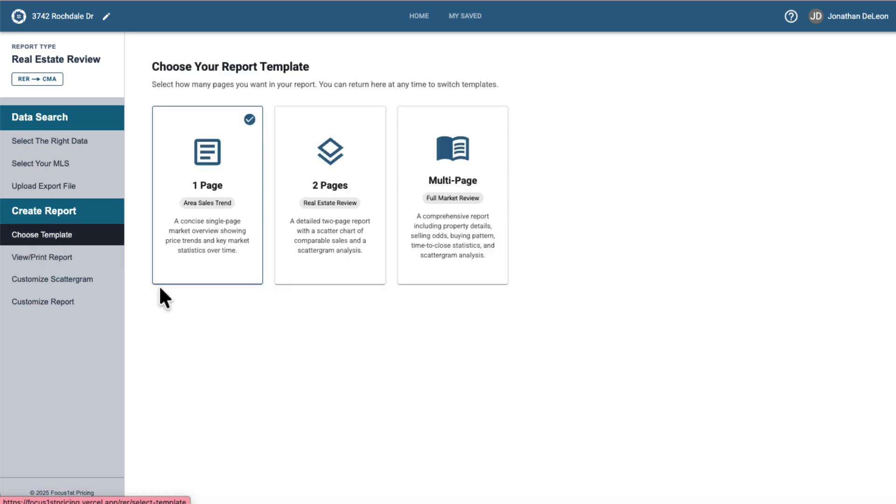
left_click(304, 184)
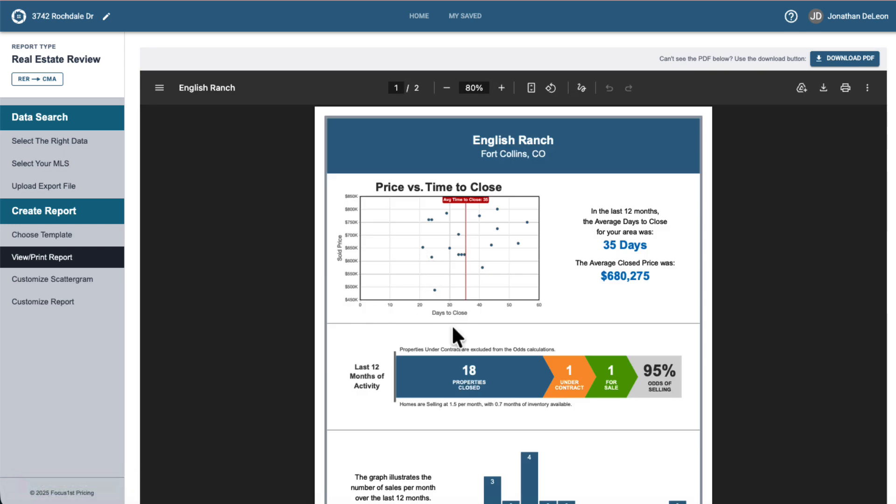
scroll(455, 335, "down", 2)
scroll(468, 393, "down", 15)
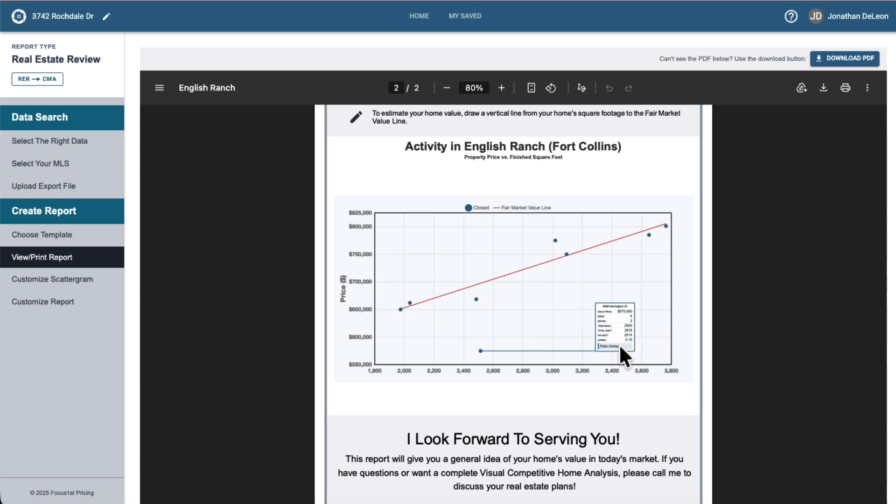
- Switch to the Multi-Page Full Market Review template and scroll through all six report pages
left_click(426, 189)
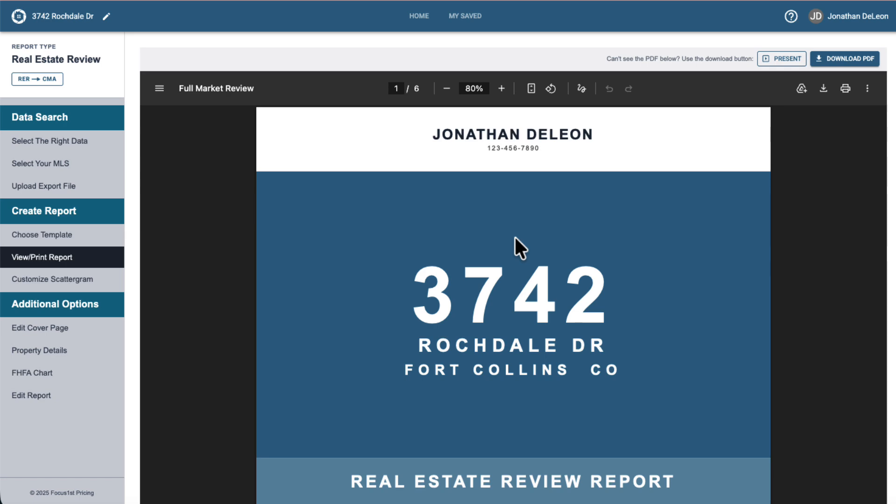
scroll(515, 237, "down", 8)
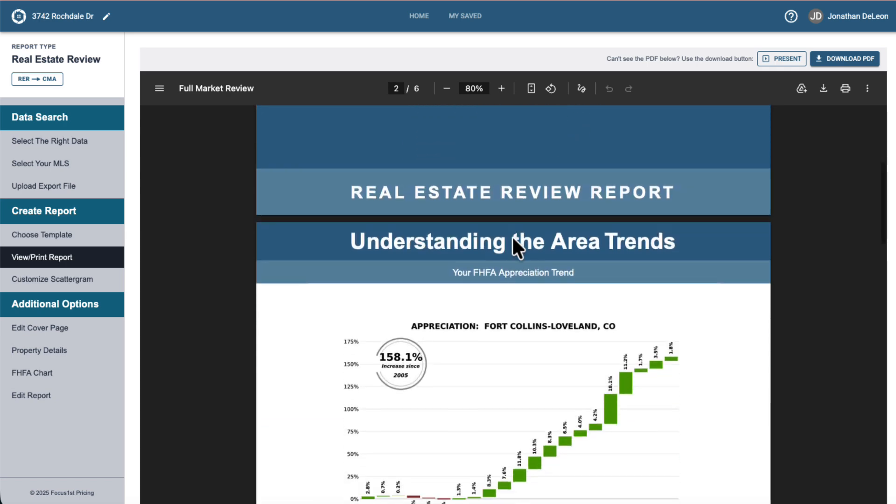
scroll(513, 238, "down", 10)
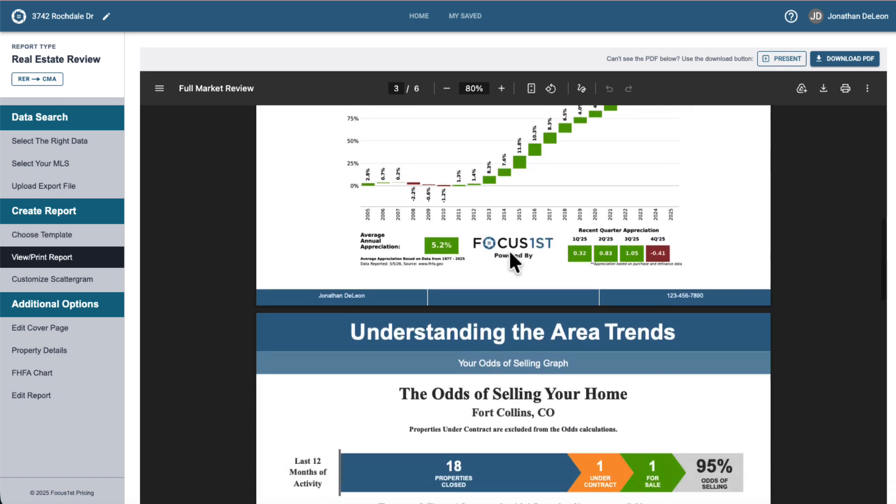
scroll(509, 250, "down", 10)
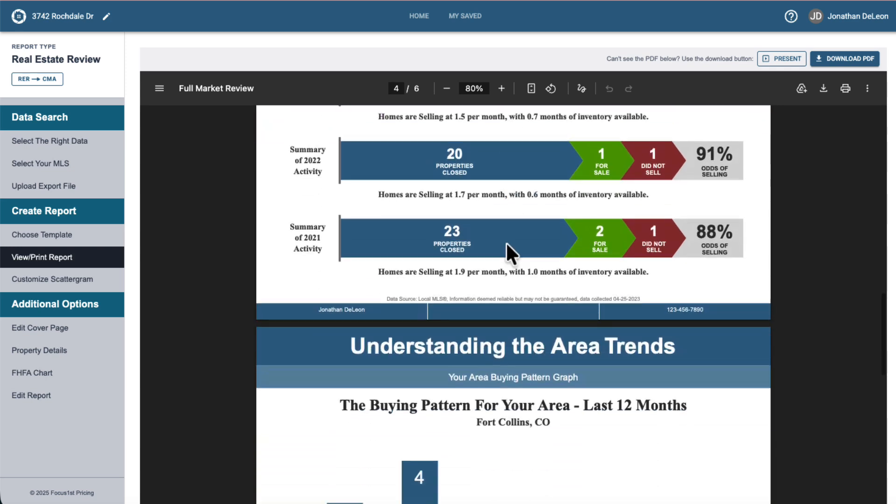
scroll(511, 254, "down", 10)
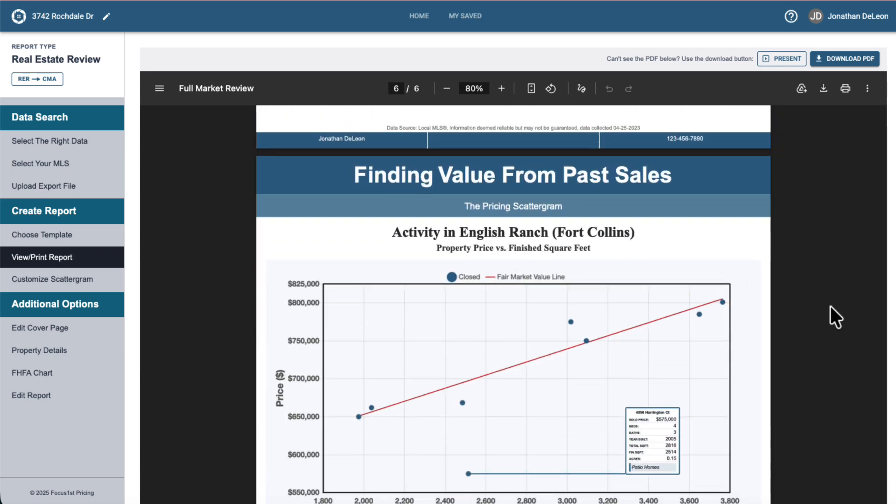
scroll(830, 306, "down", 2)
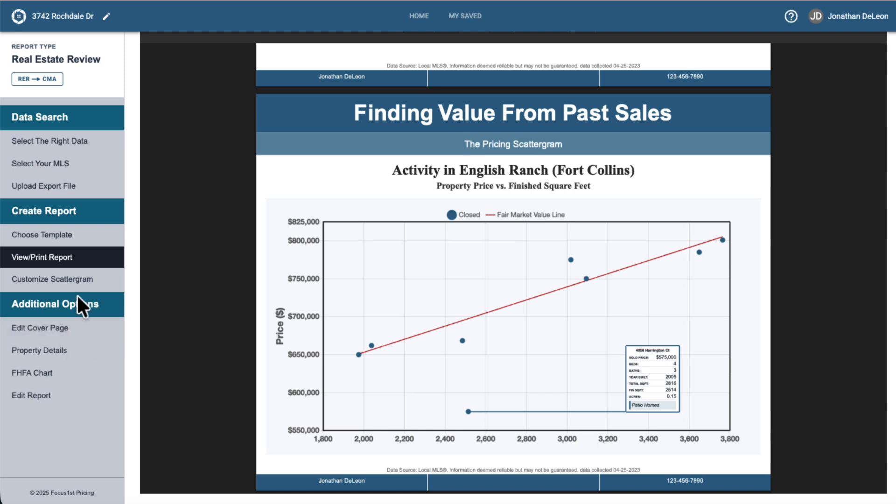
- Open the cover page editor and examine its preview, report color themes and banner header options
left_click(47, 327)
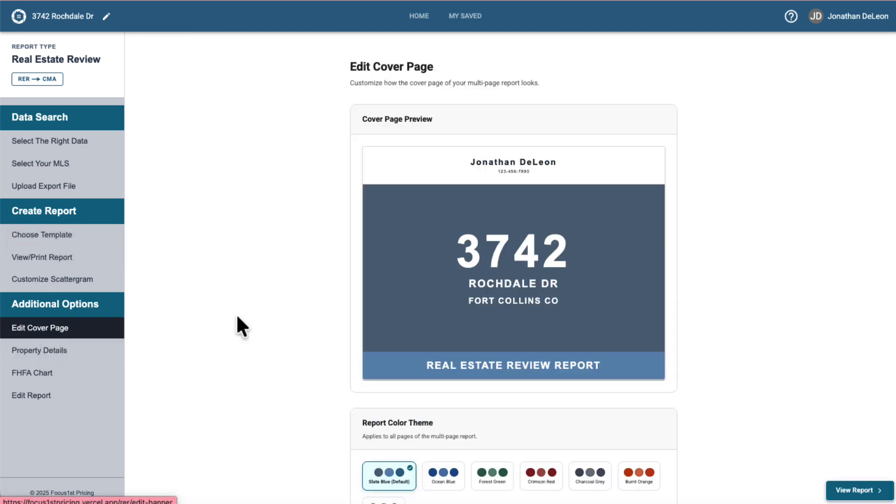
scroll(425, 324, "down", 1)
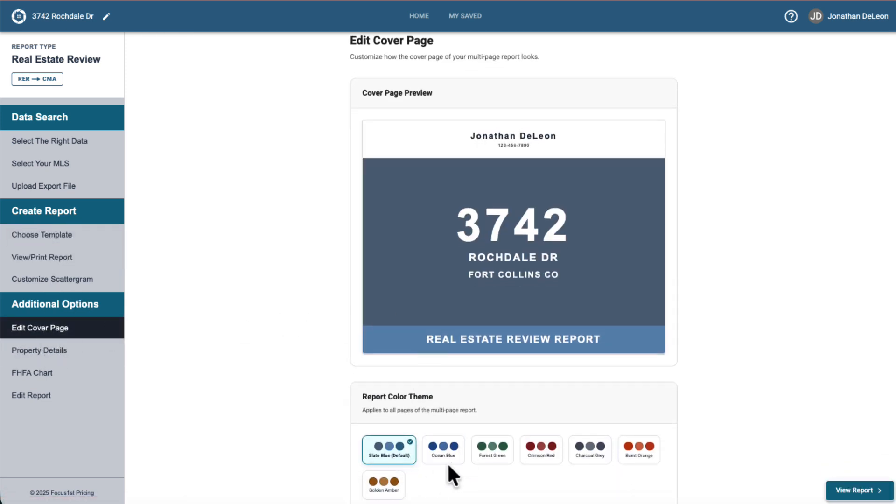
scroll(508, 189, "down", 6)
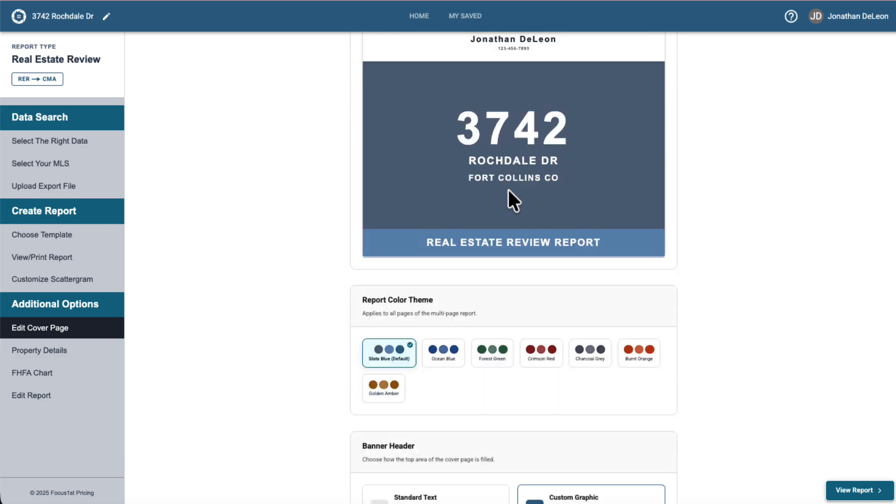
left_click(429, 304)
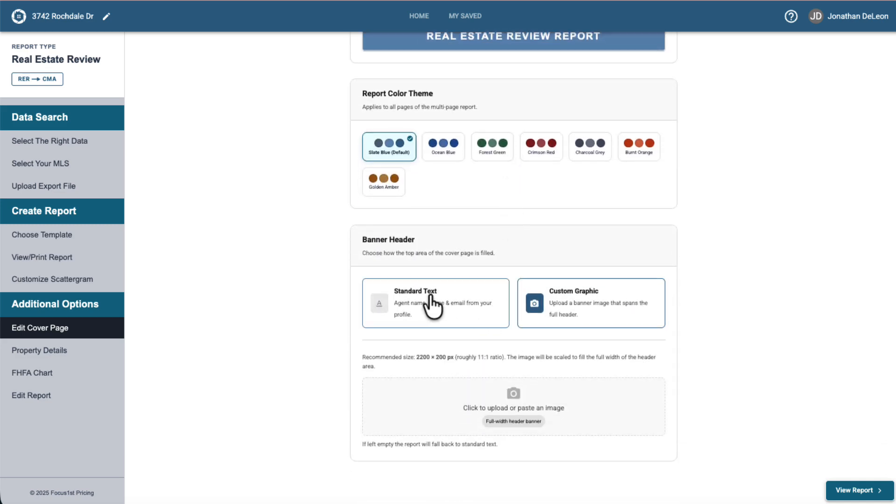
scroll(486, 324, "up", 5)
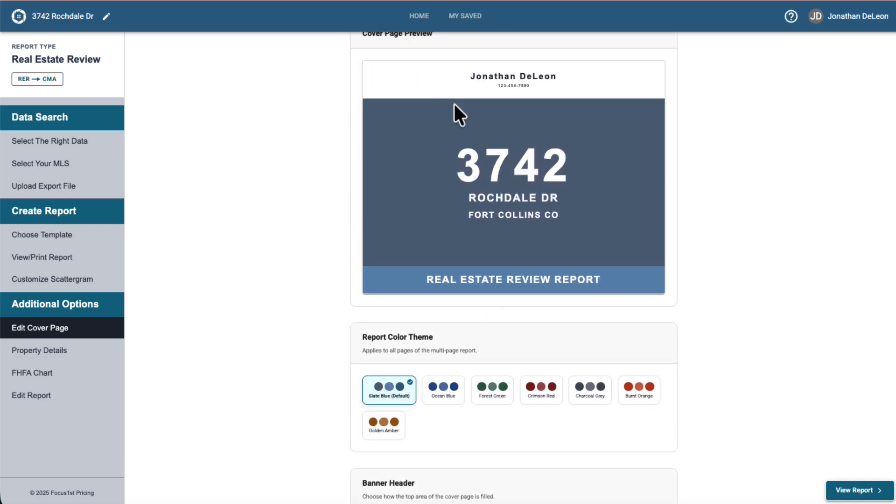
scroll(490, 320, "down", 5)
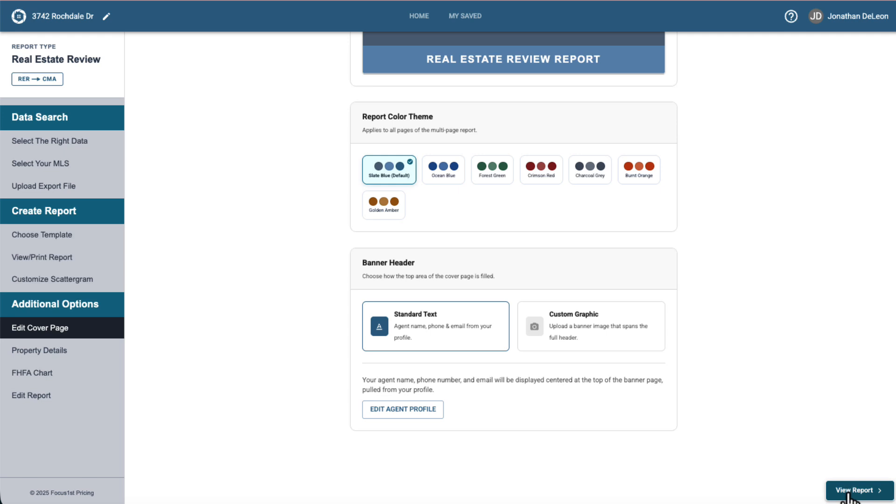
- Open the FHFA Chart settings and examine the state and MSA area selection and chart preview
left_click(43, 372)
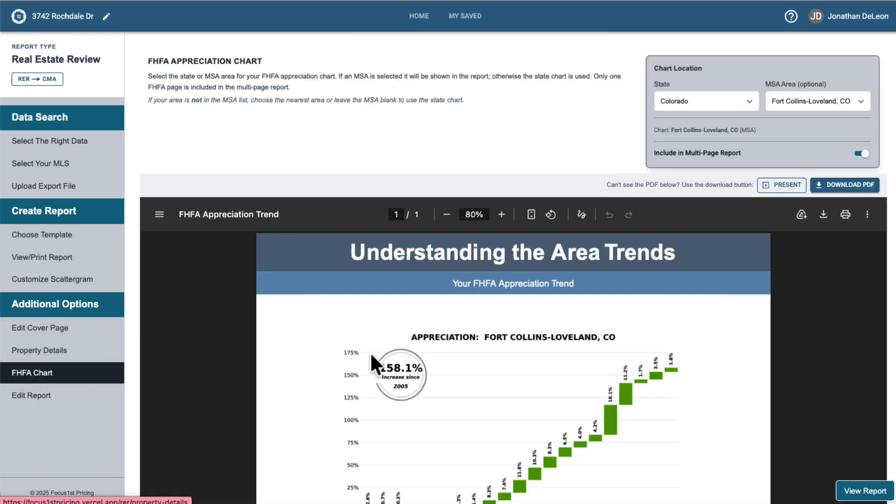
scroll(373, 359, "down", 2)
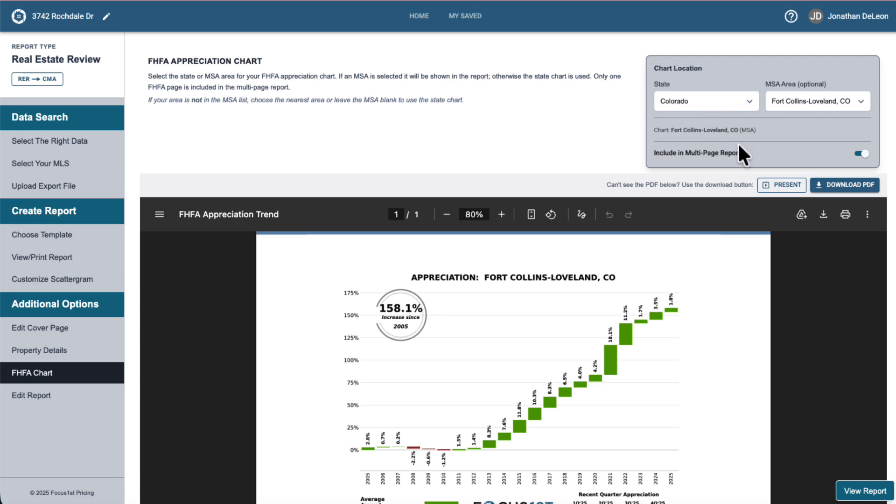
left_click(811, 98)
left_click(806, 91)
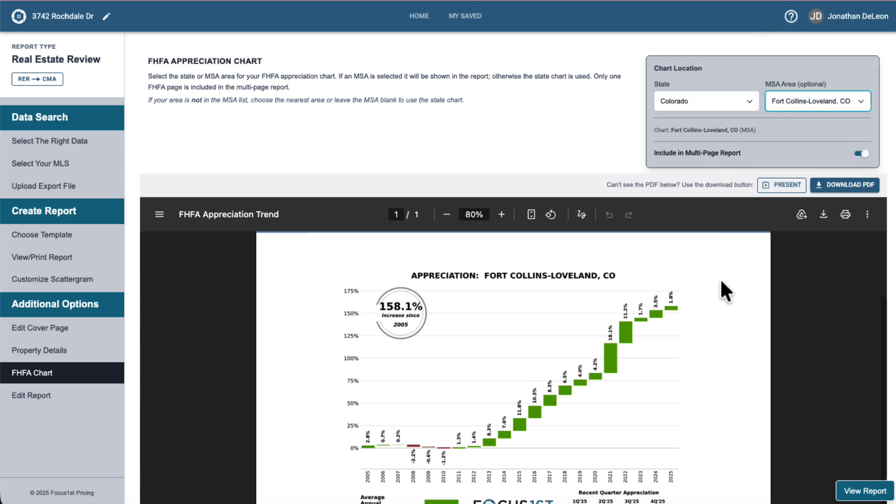
scroll(721, 278, "down", 5)
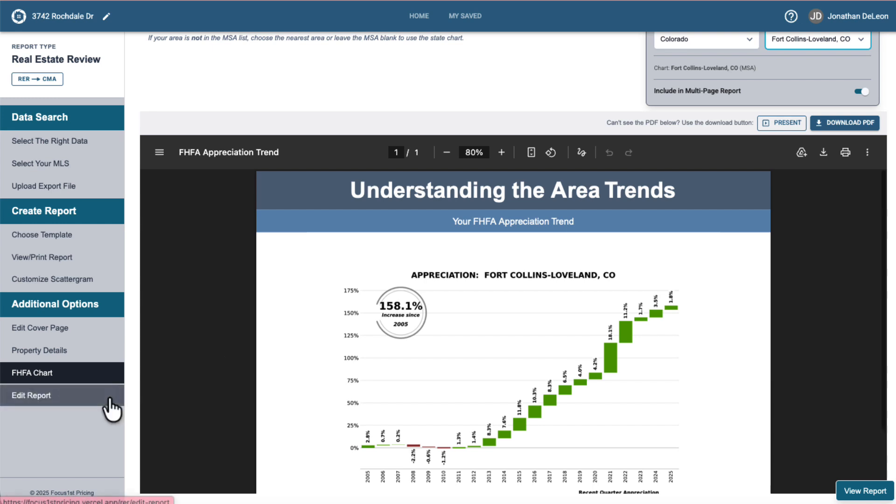
scroll(126, 371, "up", 2)
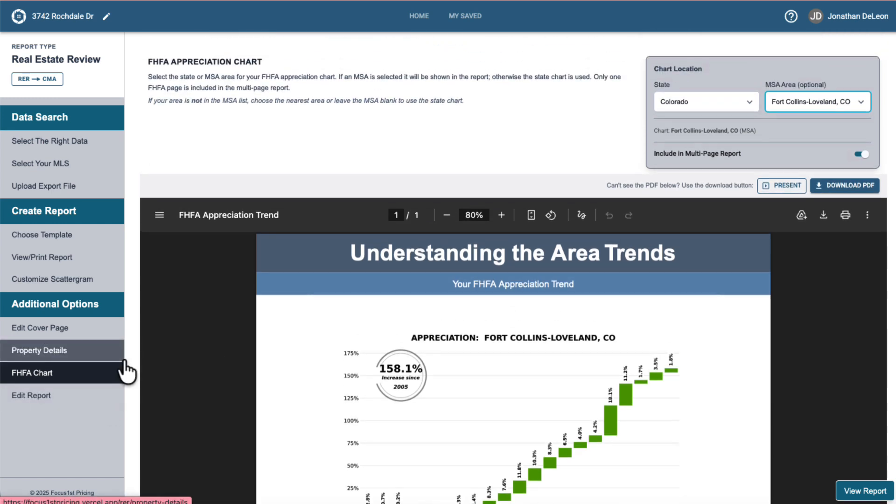
- Open the Property Details page and scroll through its input fields and the property preview
left_click(80, 354)
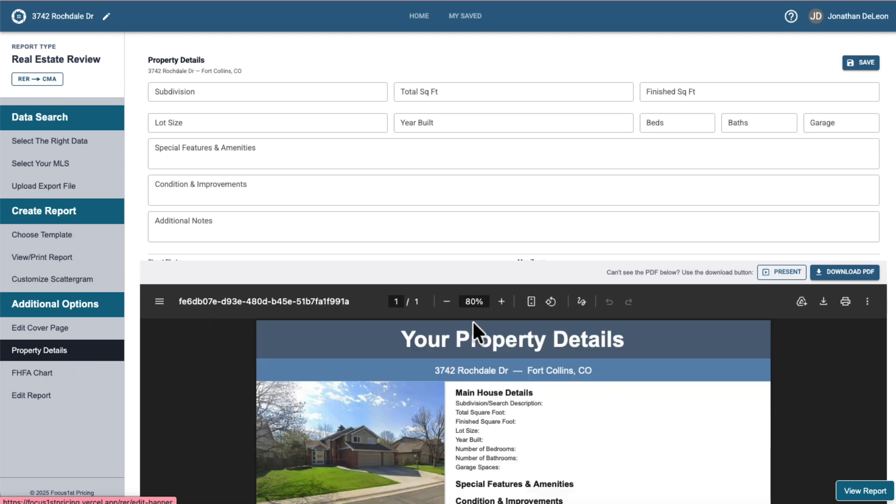
scroll(472, 320, "down", 1)
scroll(480, 286, "down", 1)
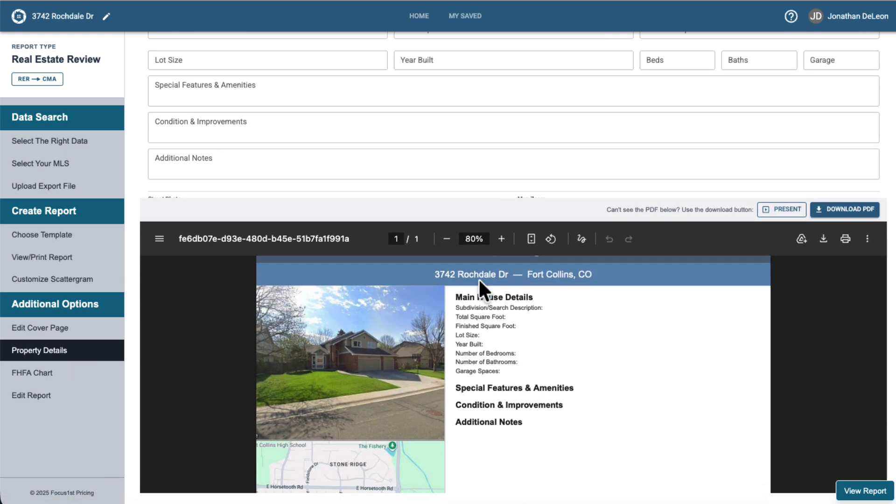
scroll(480, 304, "down", 2)
scroll(480, 303, "up", 2)
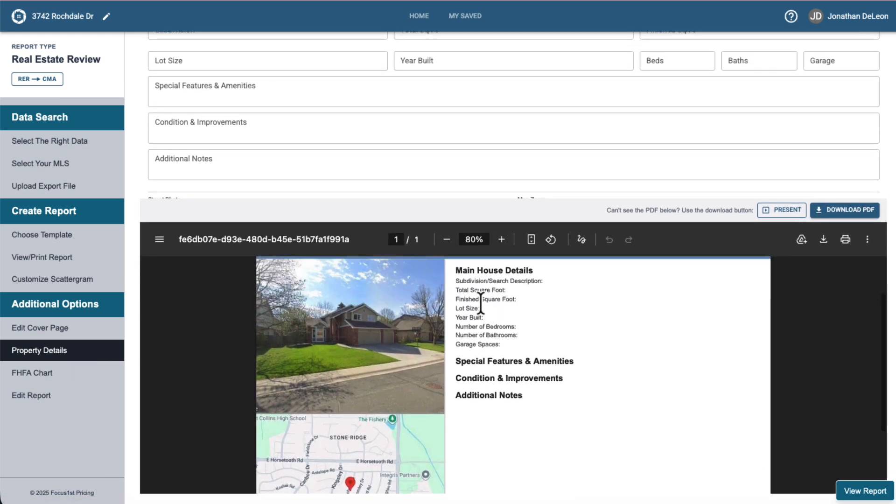
scroll(474, 315, "up", 1)
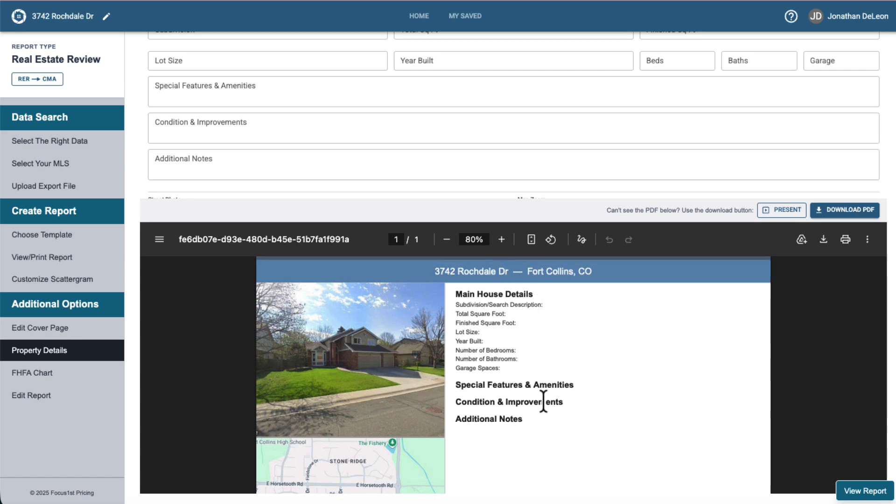
scroll(557, 396, "down", 3)
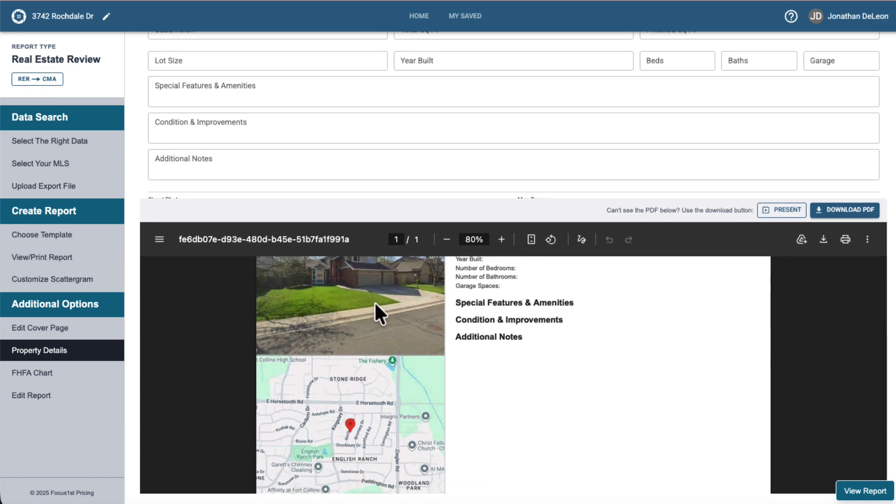
scroll(375, 299, "up", 1)
scroll(353, 177, "down", 1)
scroll(353, 177, "down", 1)
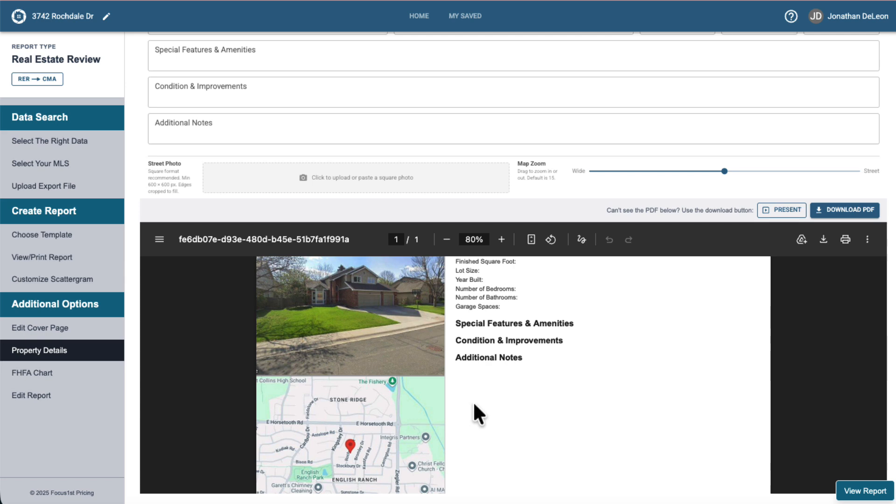
scroll(578, 176, "up", 2)
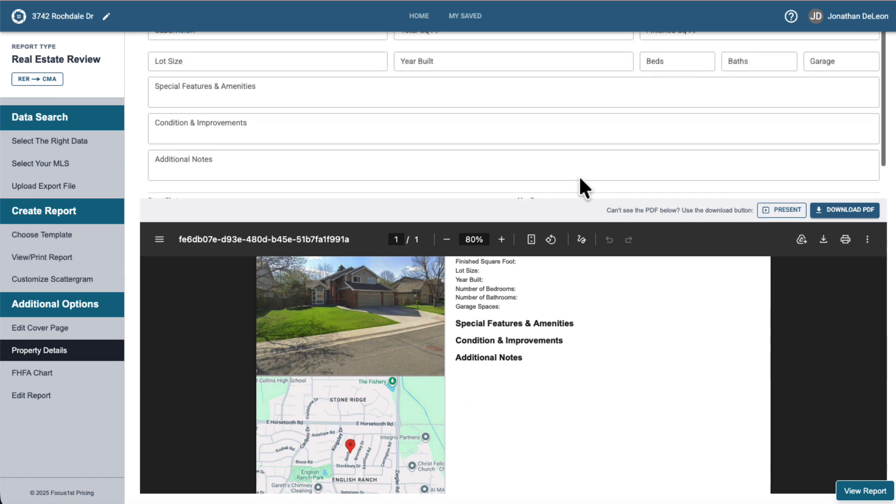
scroll(578, 176, "up", 3)
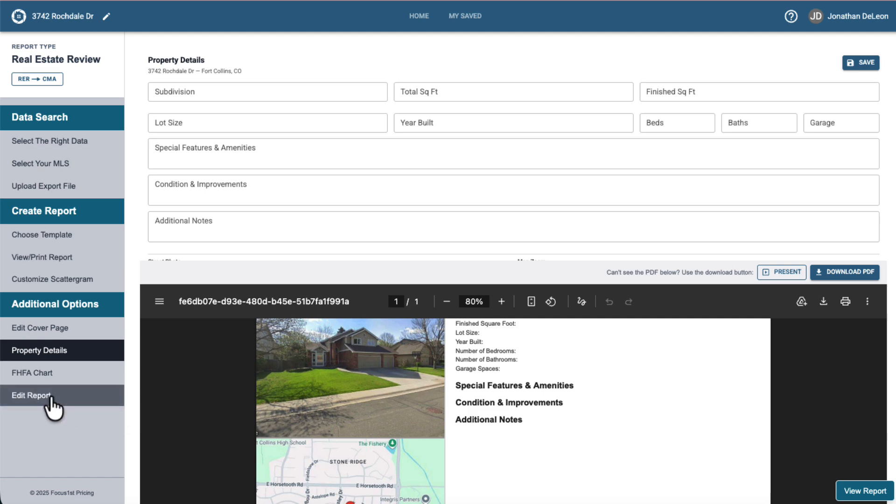
- In the report page editor, include the Property Grid page and reorder so Finding Value comes before Property Grid
left_click(30, 396)
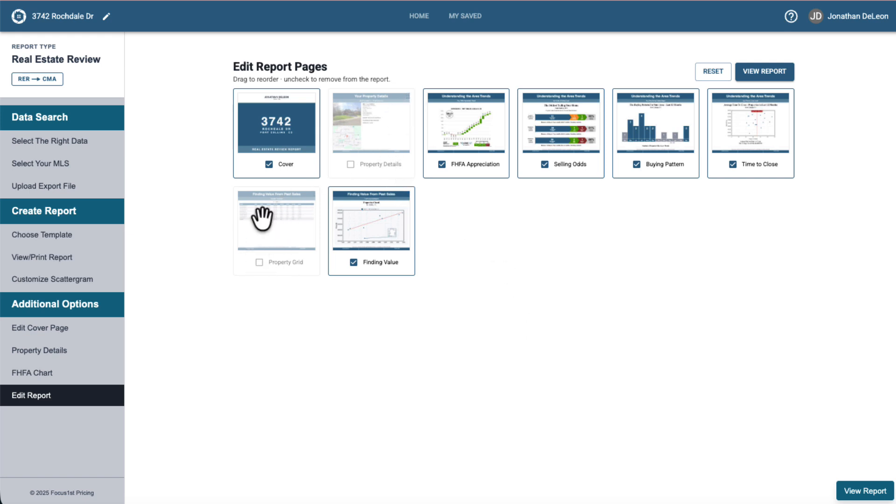
left_click(259, 262)
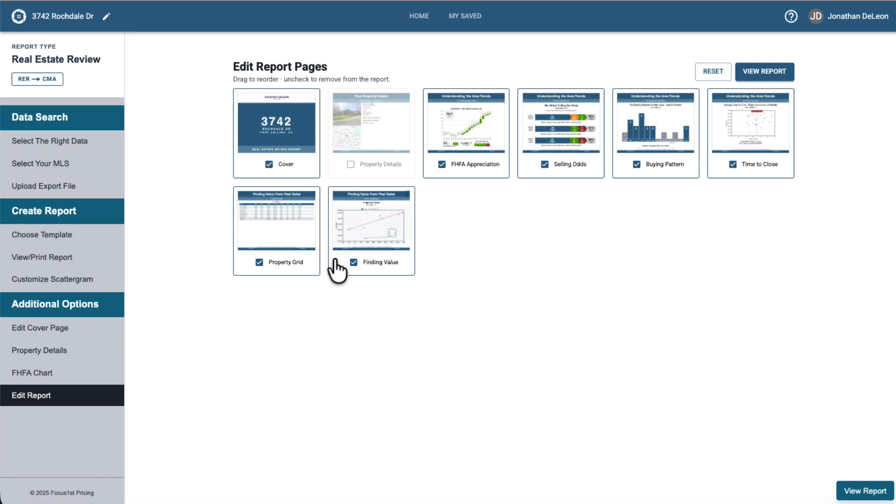
left_click_drag(364, 236, 238, 238)
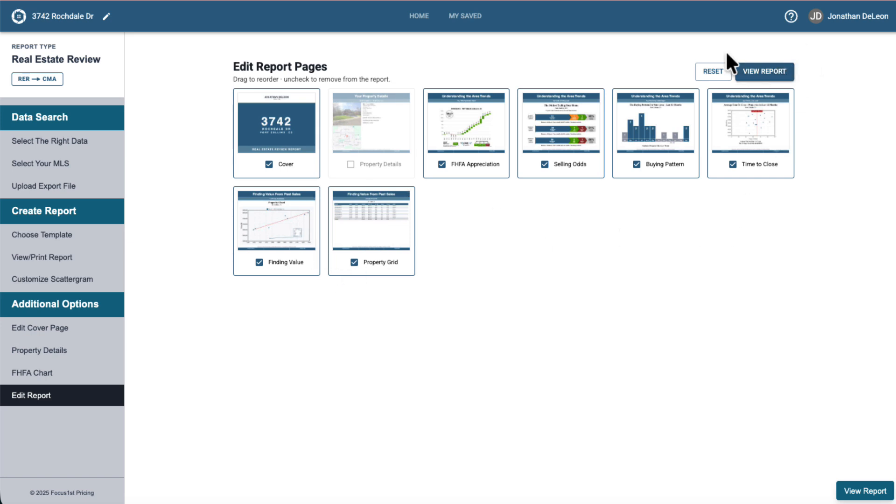
left_click(714, 73)
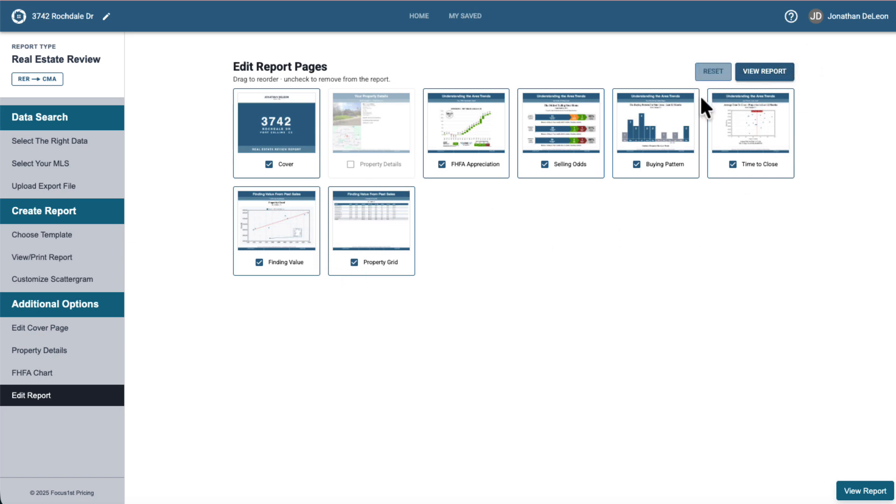
- Open the report preview and scroll through its pages, from the cover to the Property Grid table and back
left_click(766, 79)
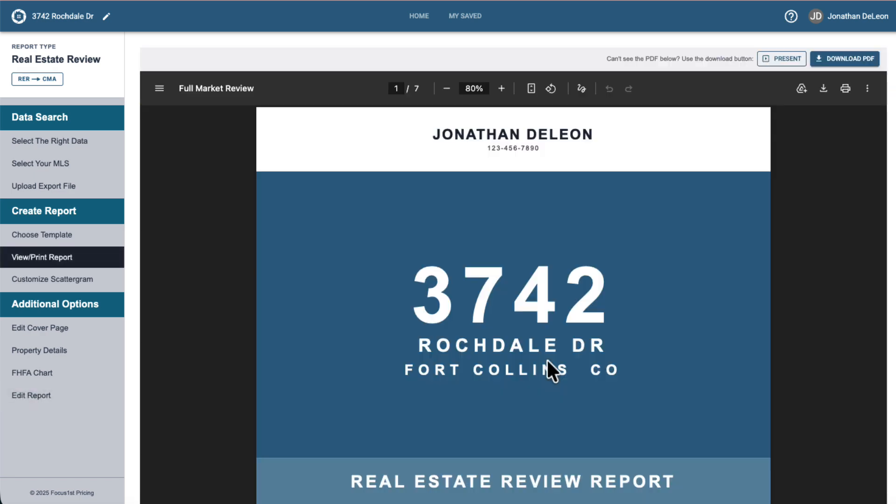
scroll(547, 360, "down", 20)
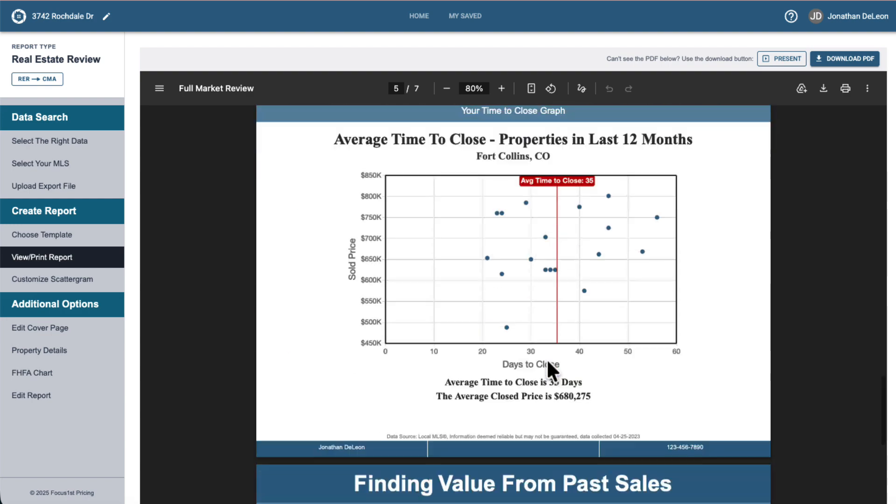
scroll(548, 362, "down", 15)
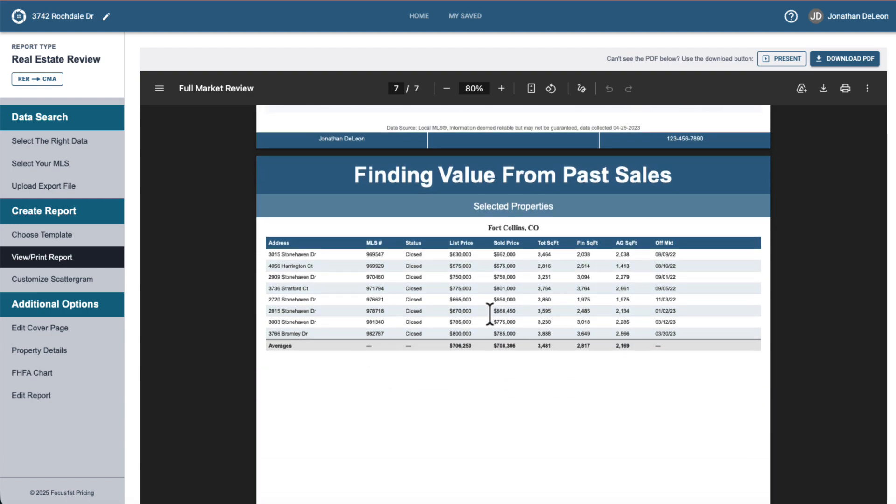
scroll(489, 314, "up", 20)
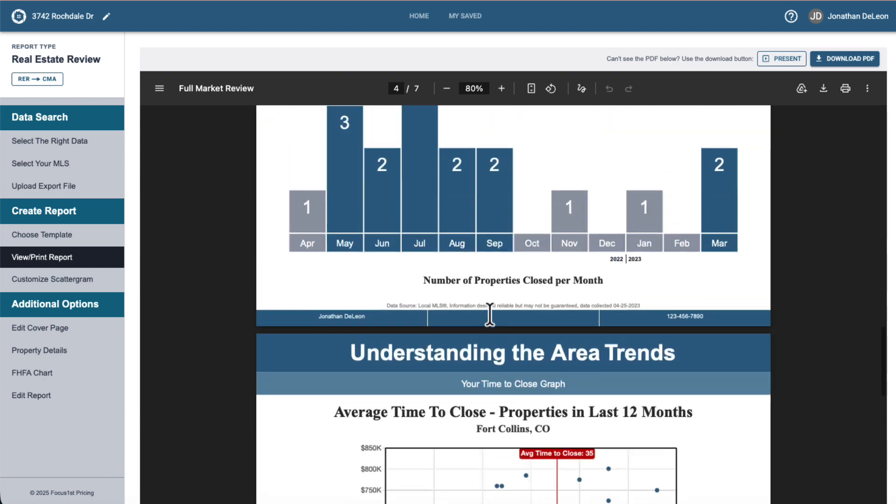
scroll(489, 313, "up", 20)
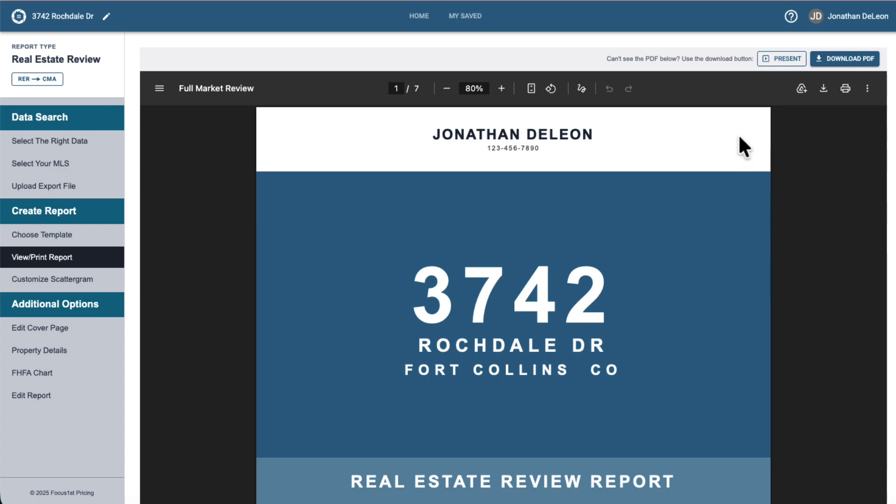
- Start presentation mode and advance through the report slides to the Odds of Selling page
left_click(776, 65)
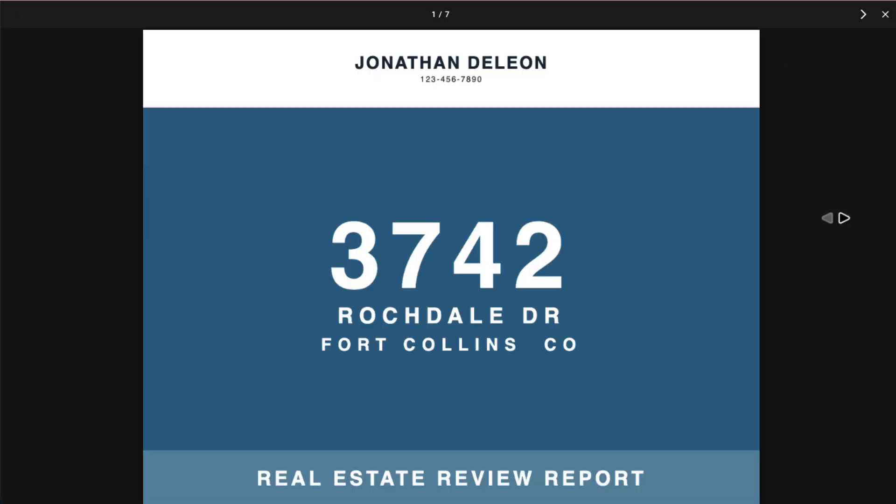
key("Right")
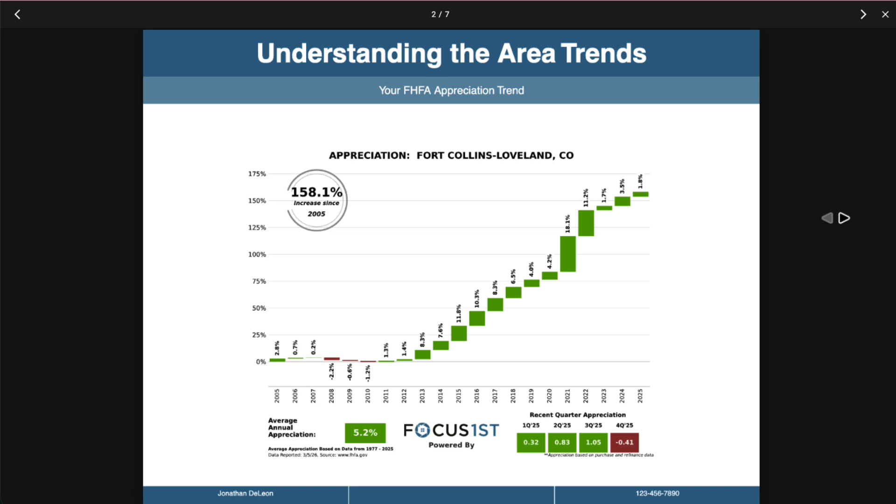
key("Right")
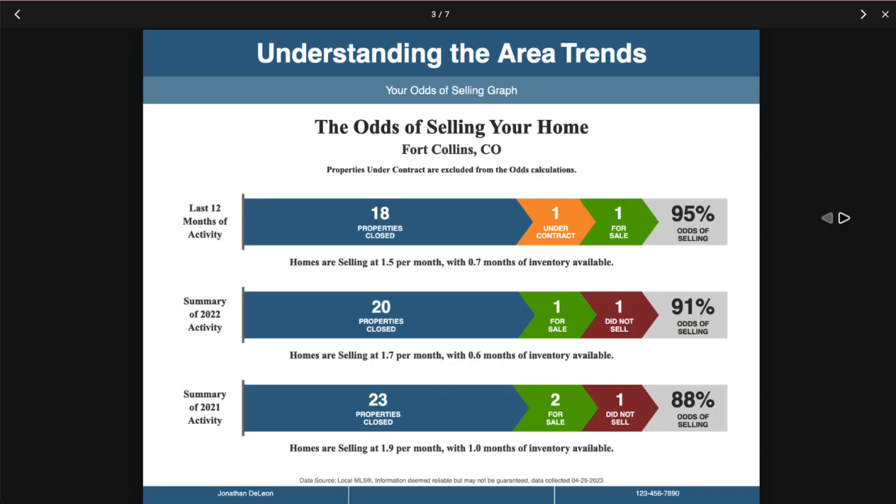